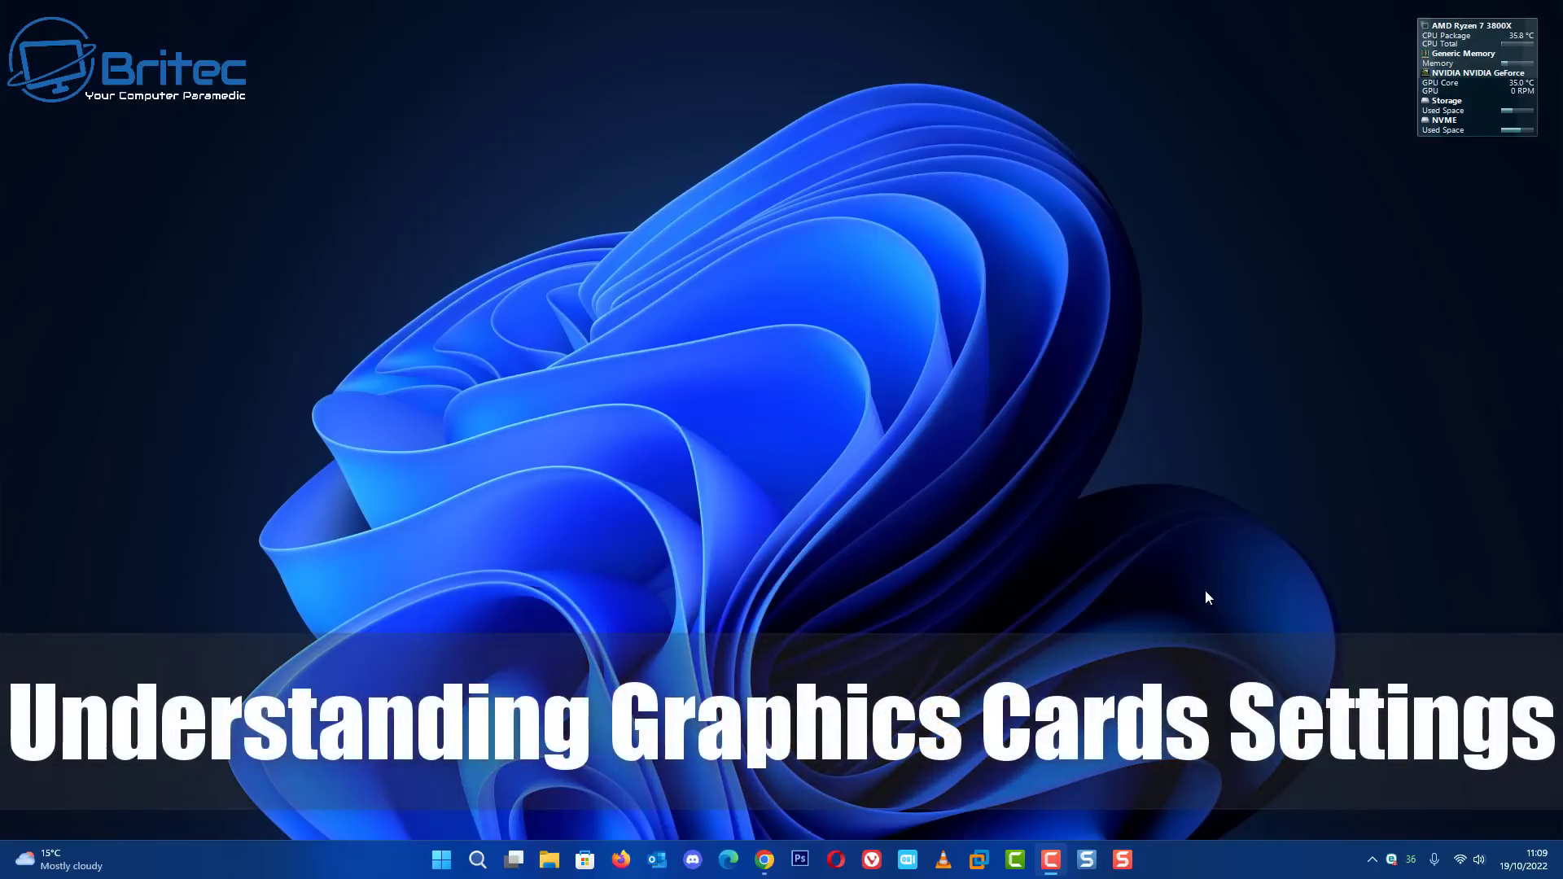
# Open Task Manager from the Start button's Win+X menu.
pyautogui.rightClick(444, 860)
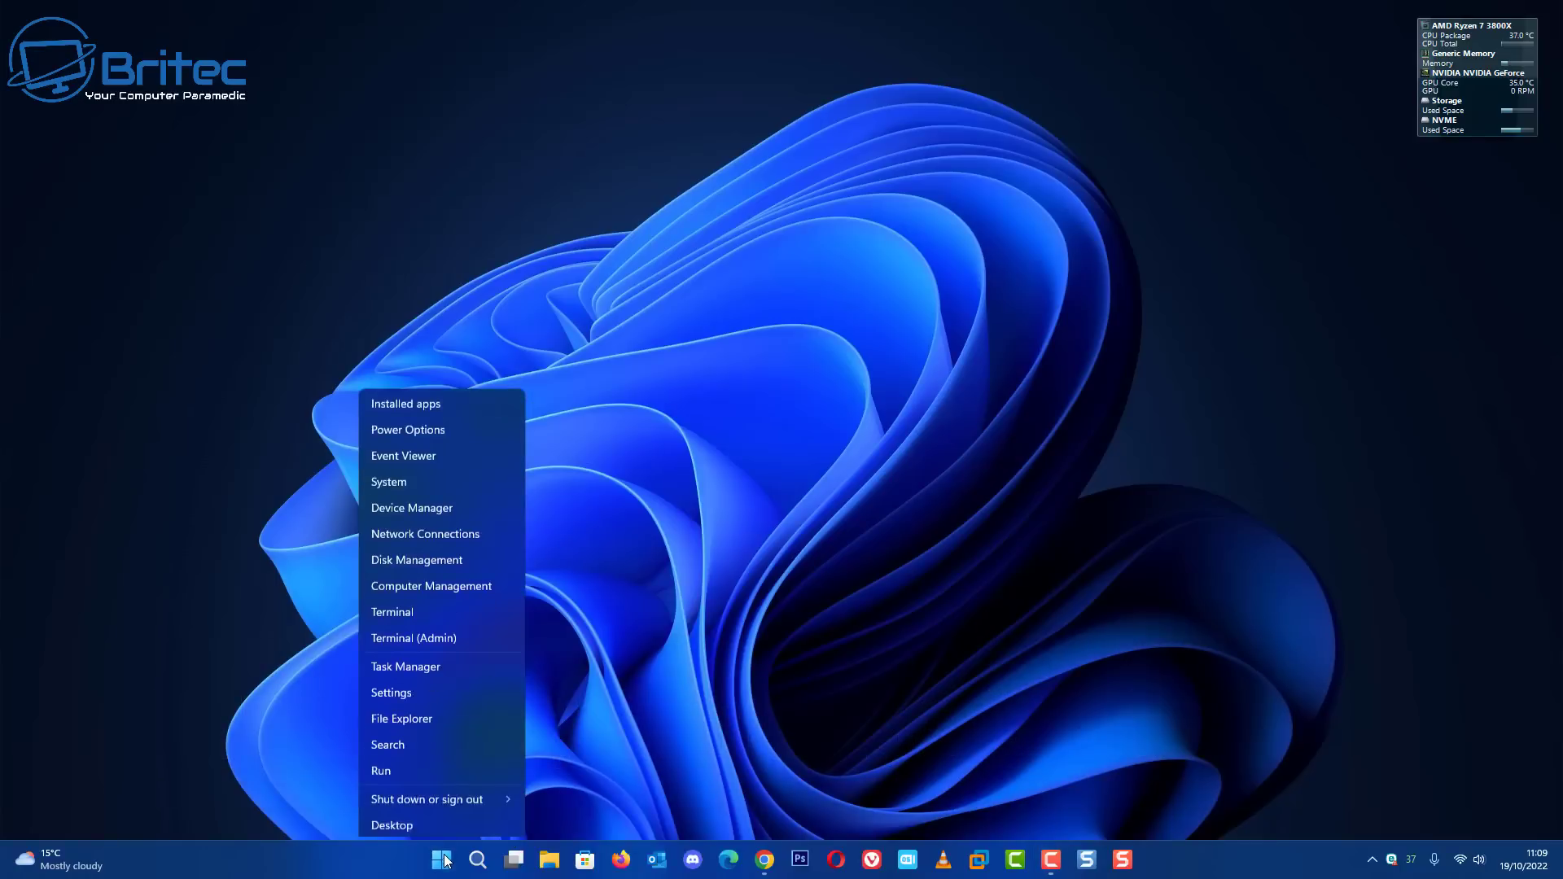
pyautogui.click(431, 667)
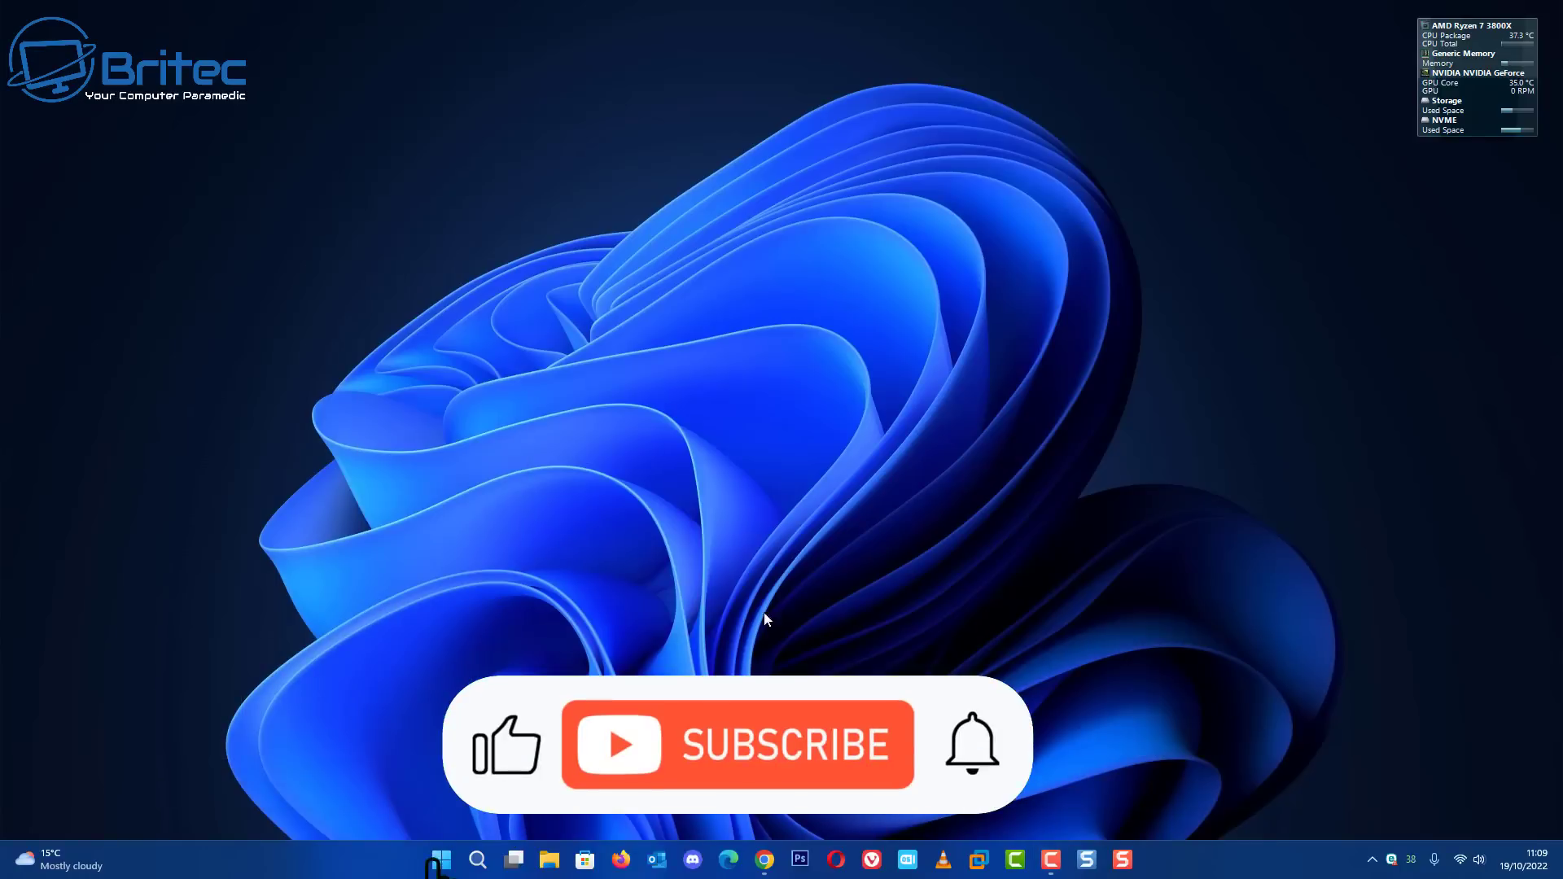
# Centre the Task Manager window and switch to the Performance view.
pyautogui.moveTo(525, 125); pyautogui.dragTo(912, 158)
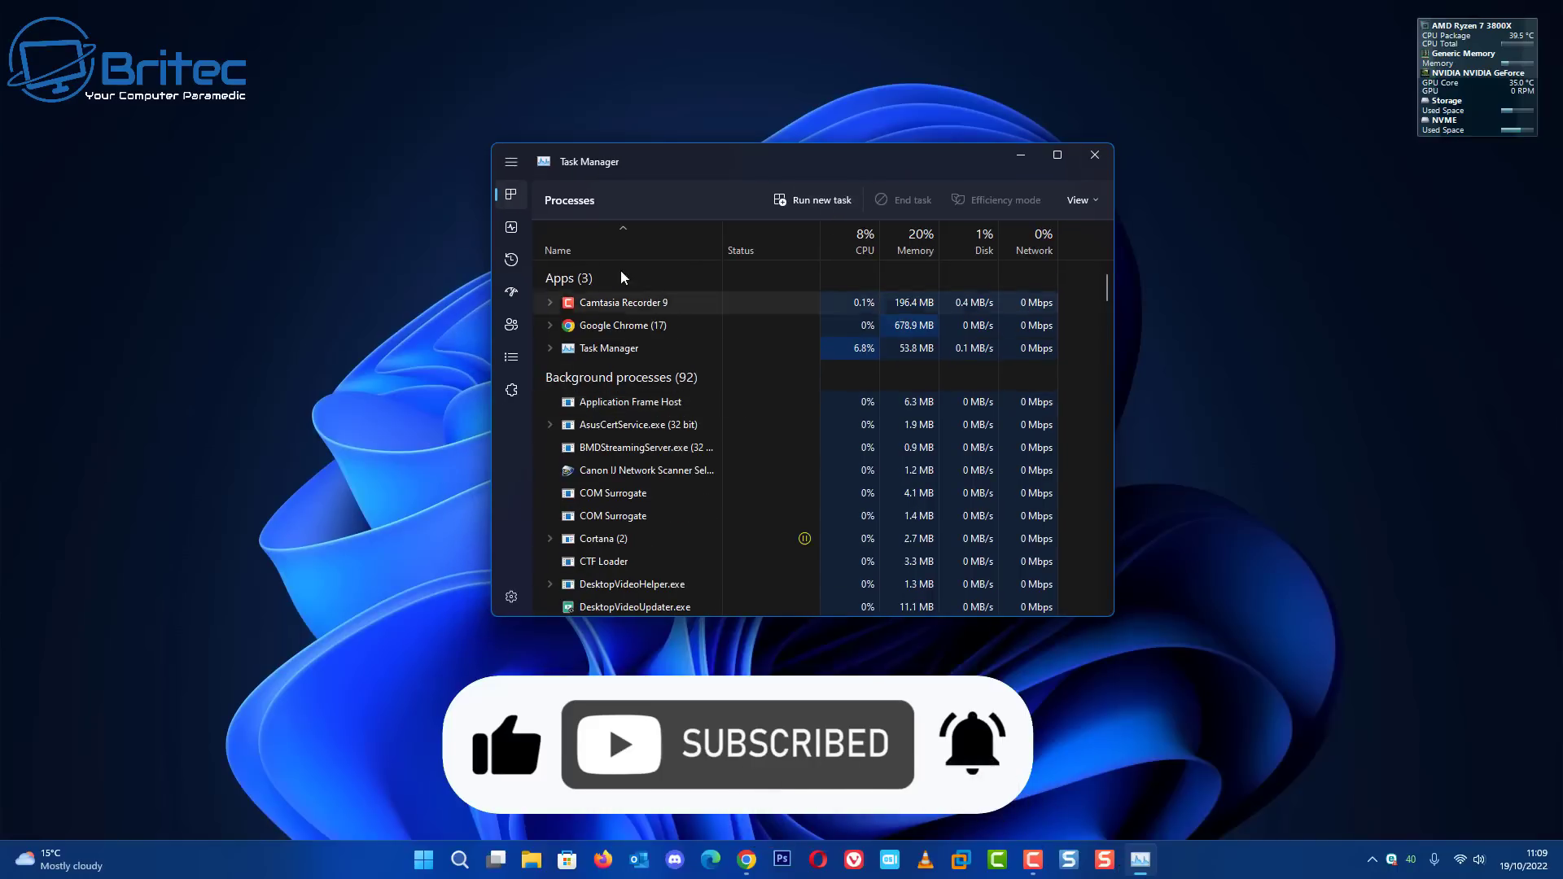
pyautogui.click(507, 230)
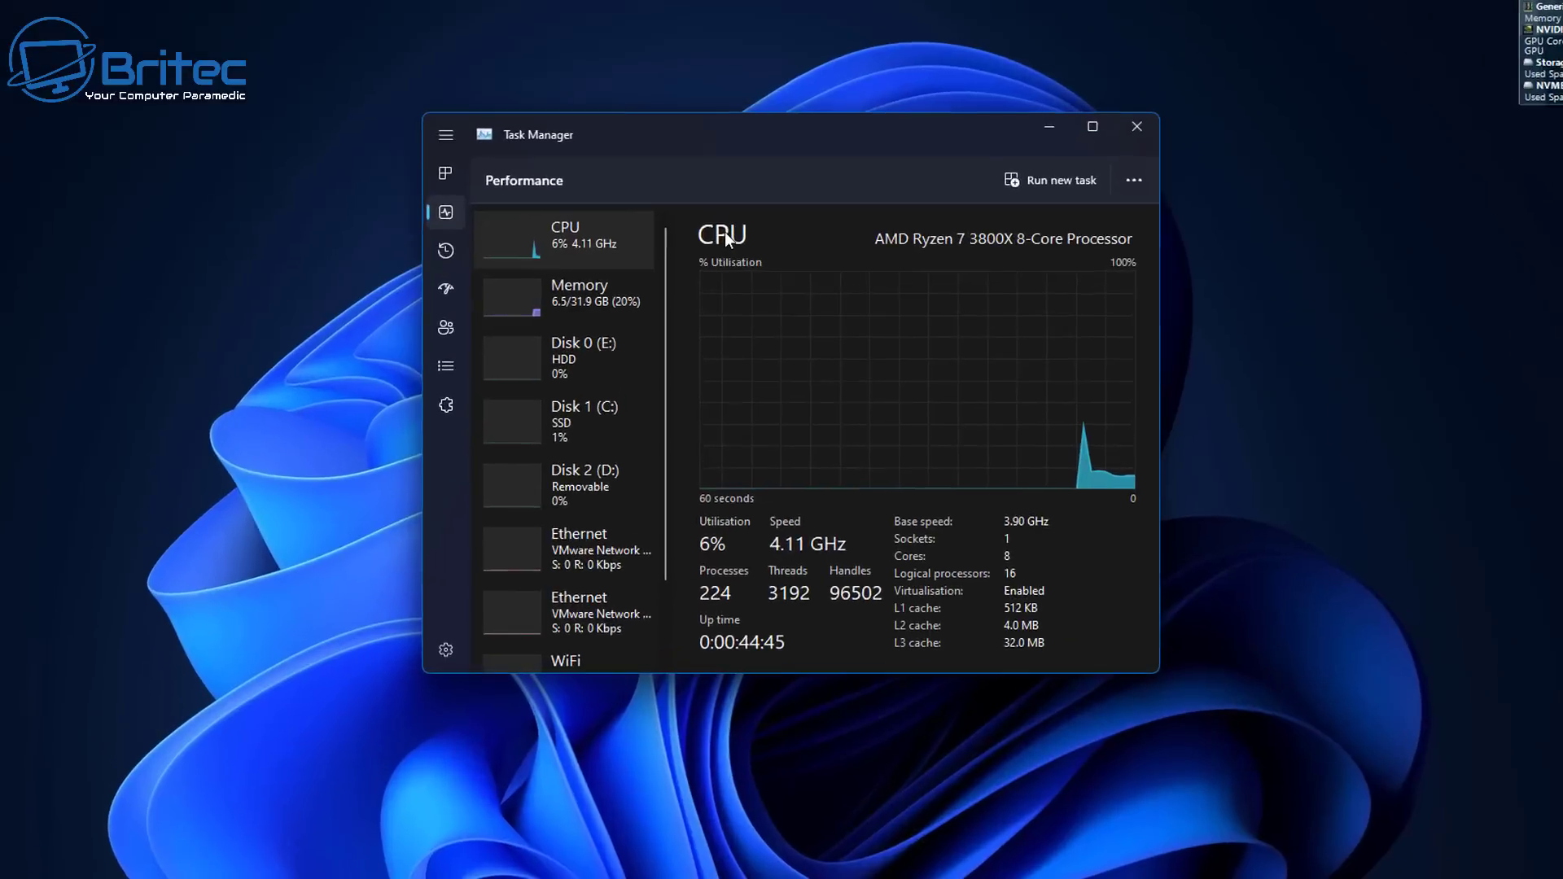
pyautogui.scroll(-1, 592, 617)
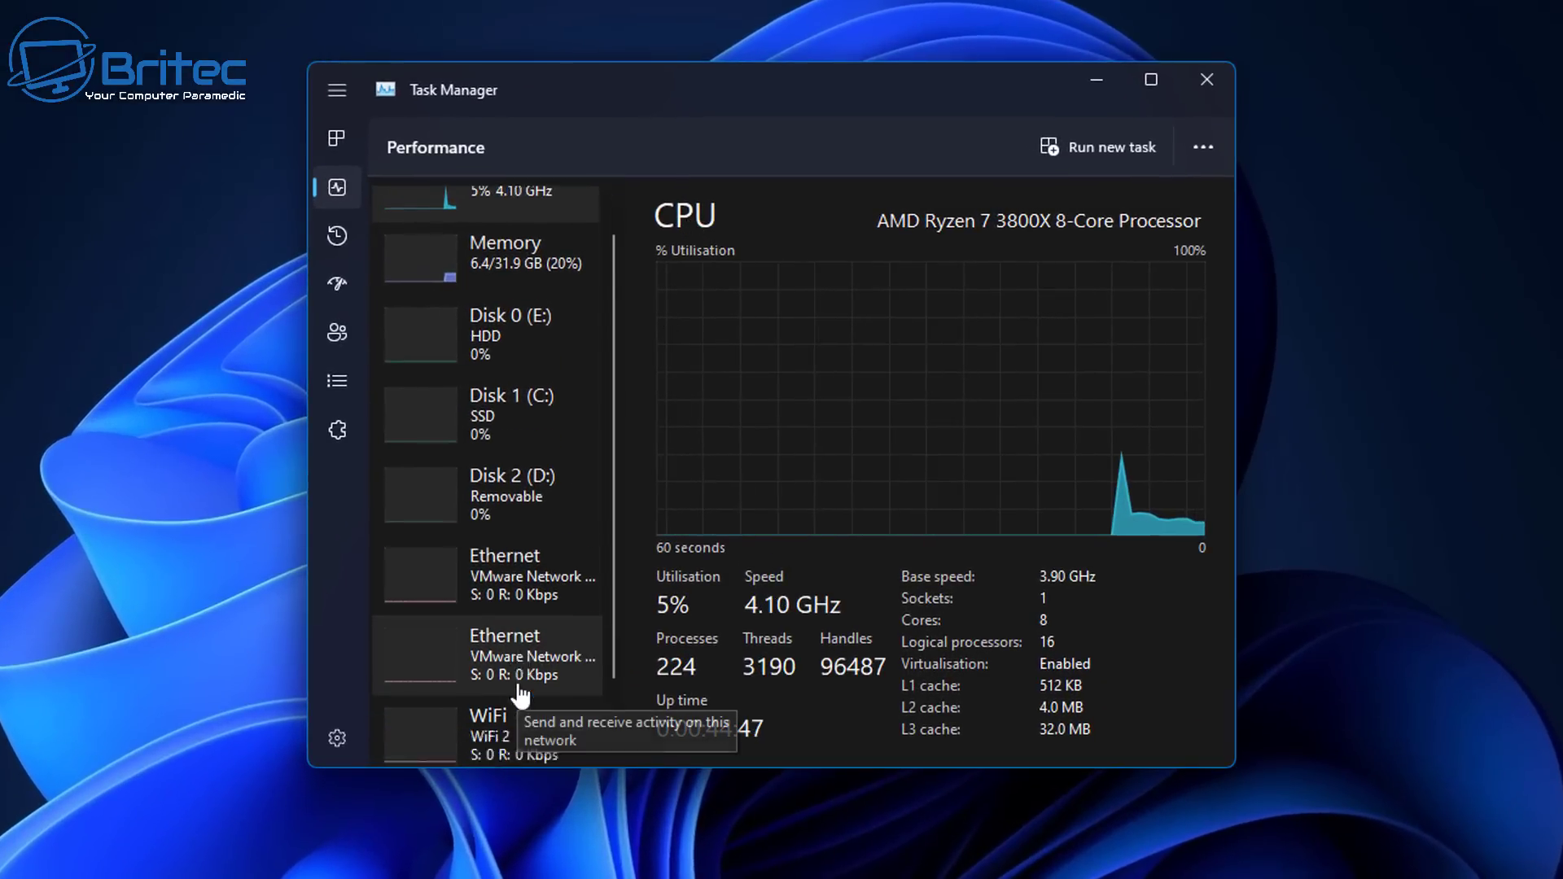
pyautogui.scroll(-1, 520, 696)
# Show GPU 0 (RTX 2070 SUPER) details down to memory and 35 °C, then open extra options.
pyautogui.click(505, 720)
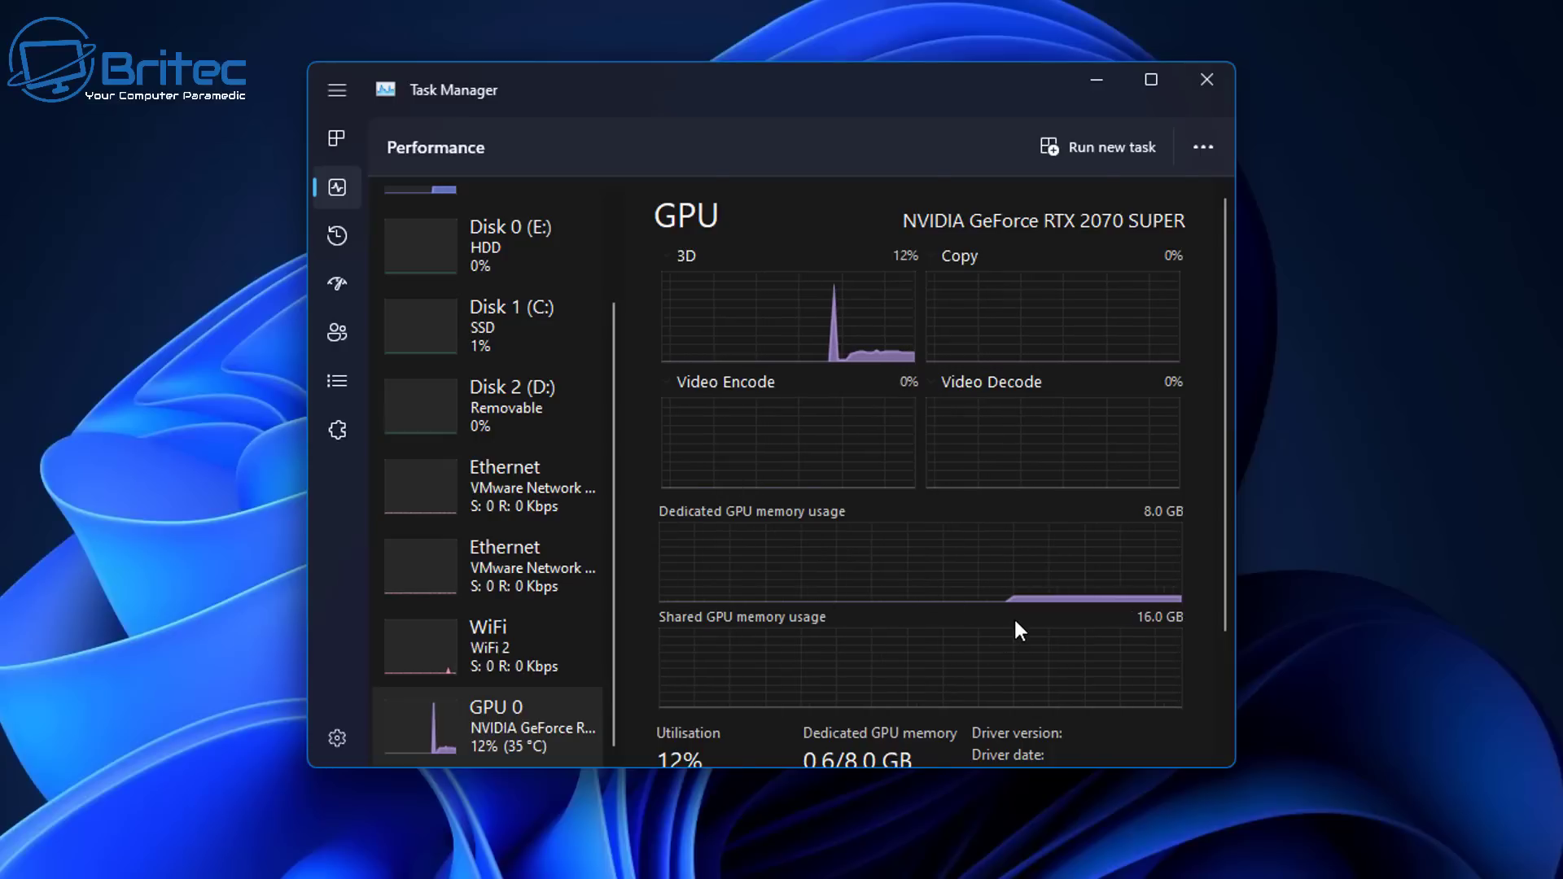
pyautogui.scroll(-3, 1015, 627)
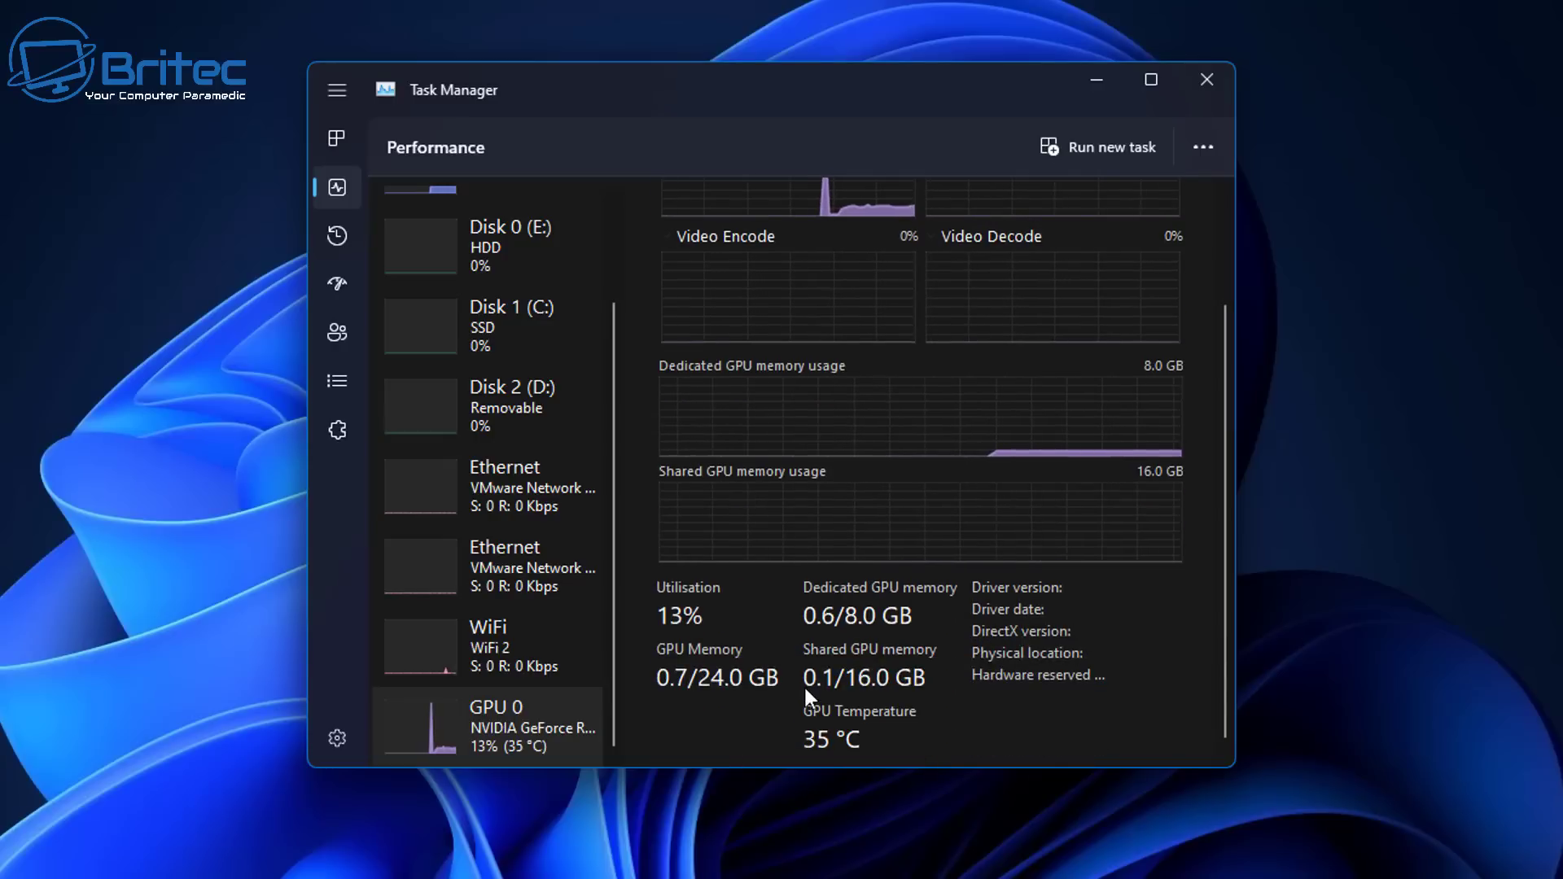
pyautogui.scroll(-1, 852, 717)
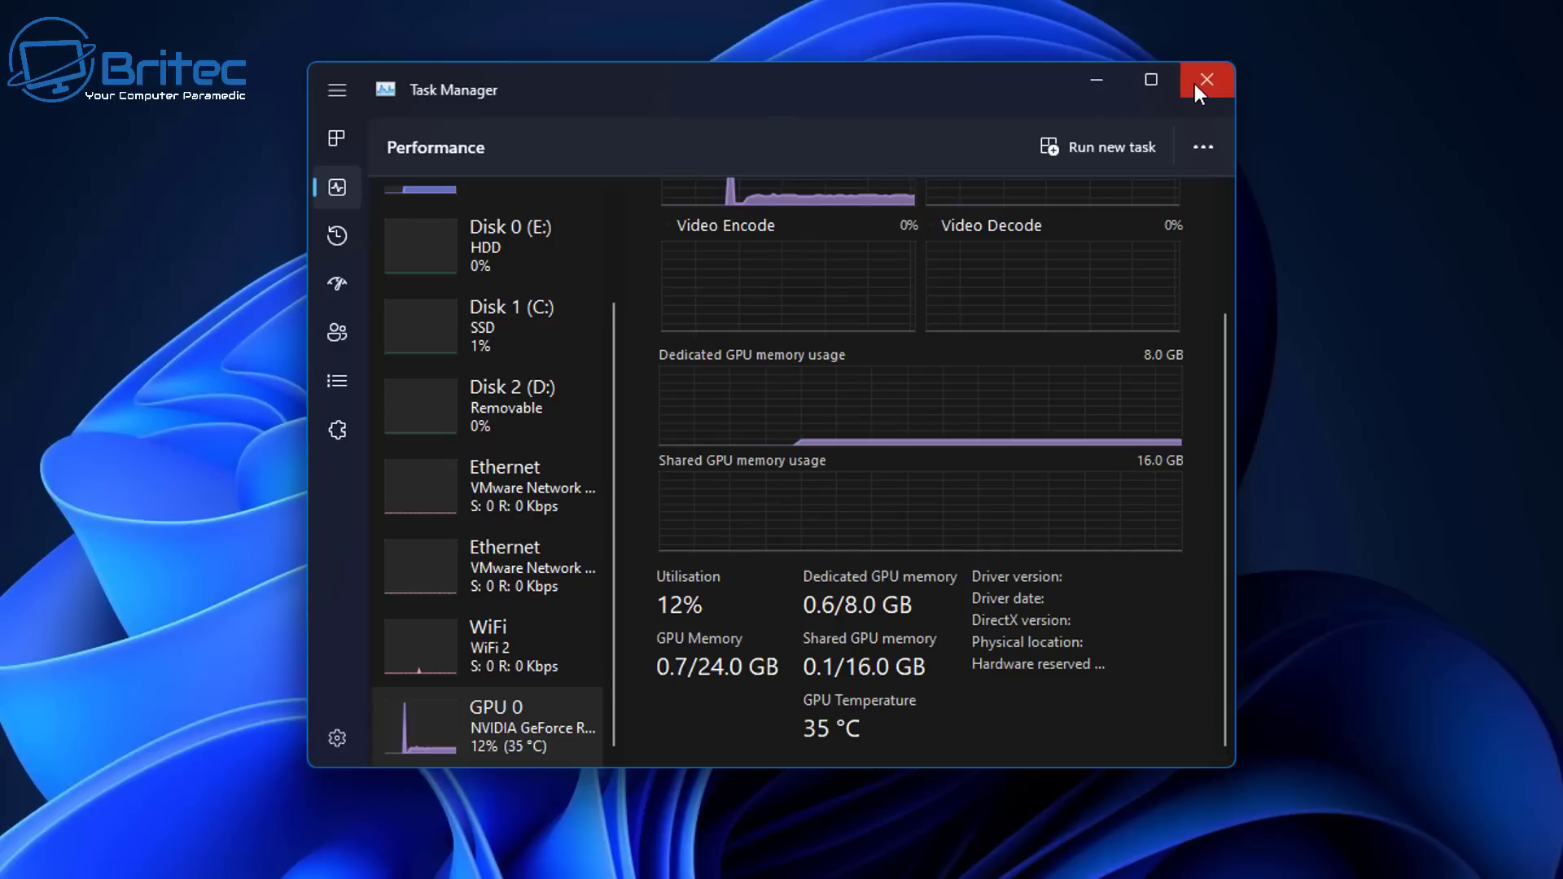
pyautogui.click(1194, 149)
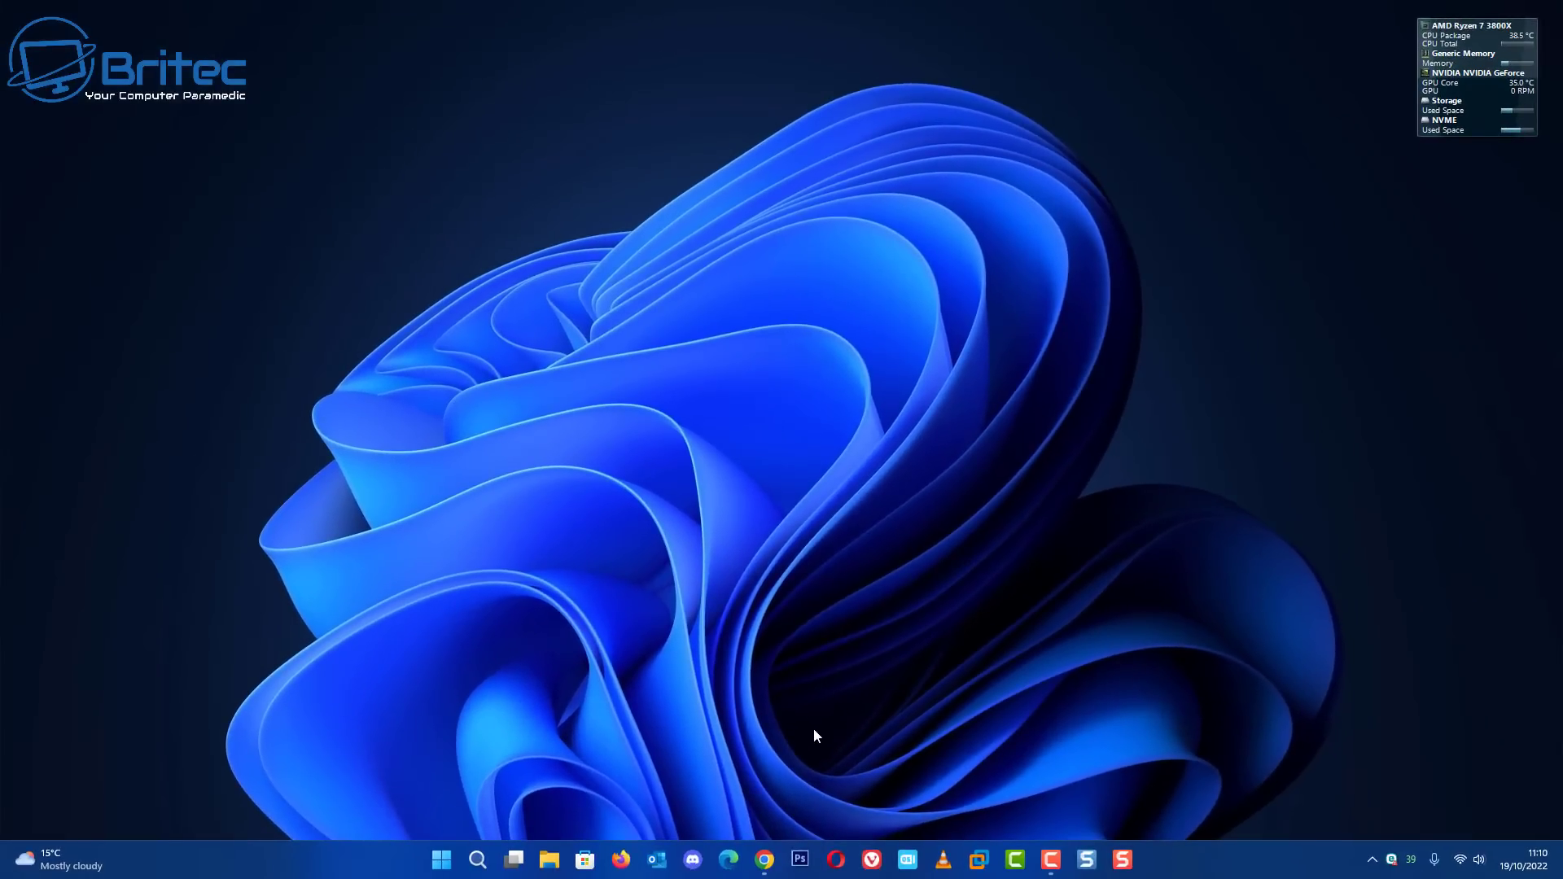
# Start the Unigine Heaven installer download in Chrome, then move through the Afterburner tab to GPU-Z.
pyautogui.click(764, 861)
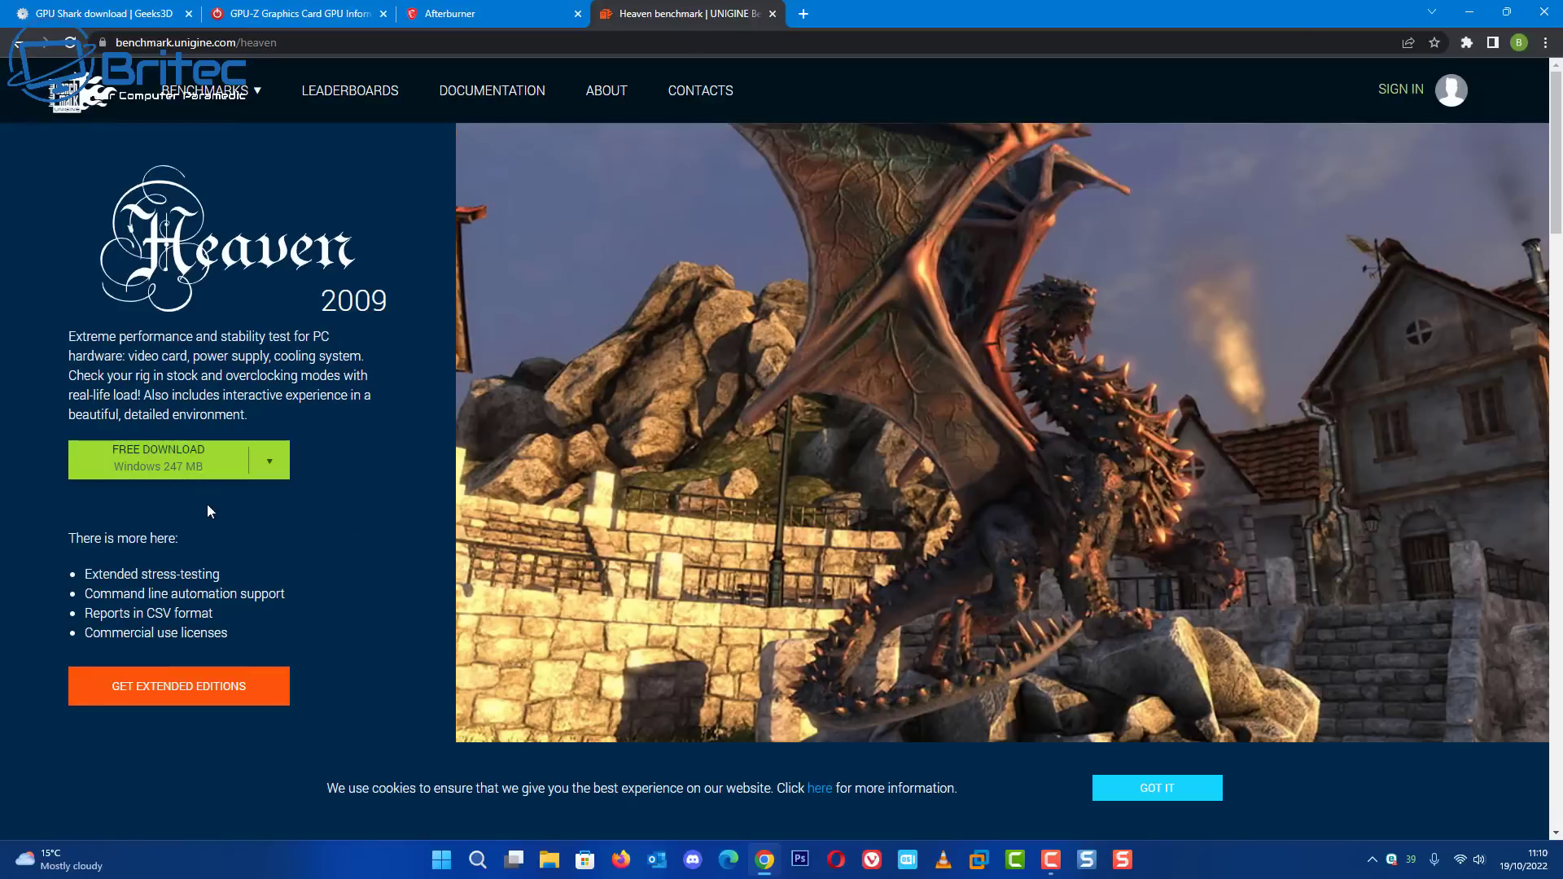
pyautogui.click(196, 474)
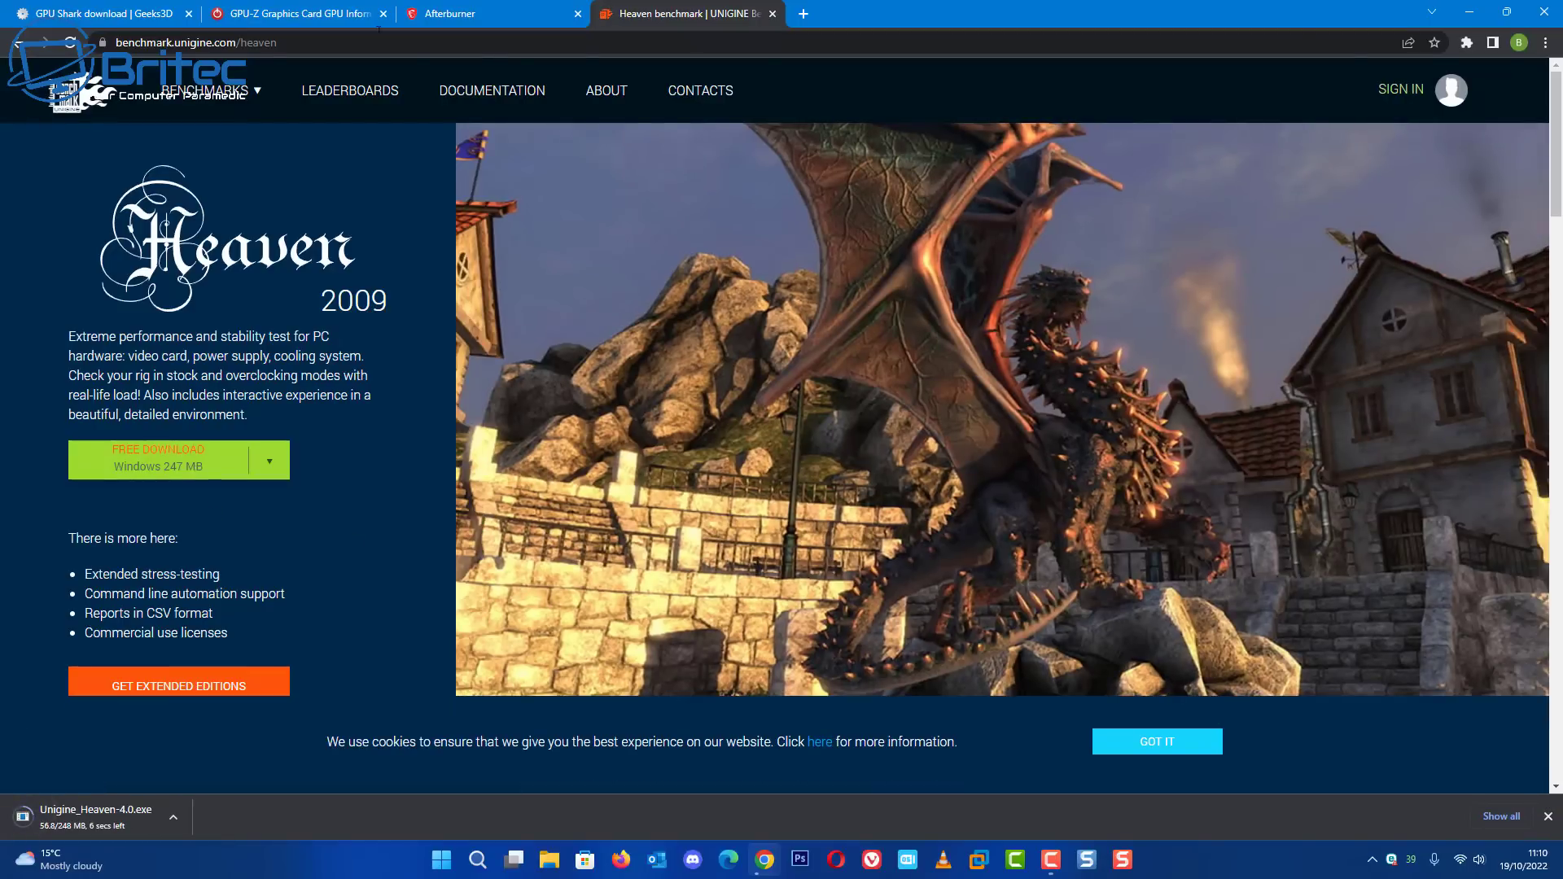
pyautogui.click(479, 16)
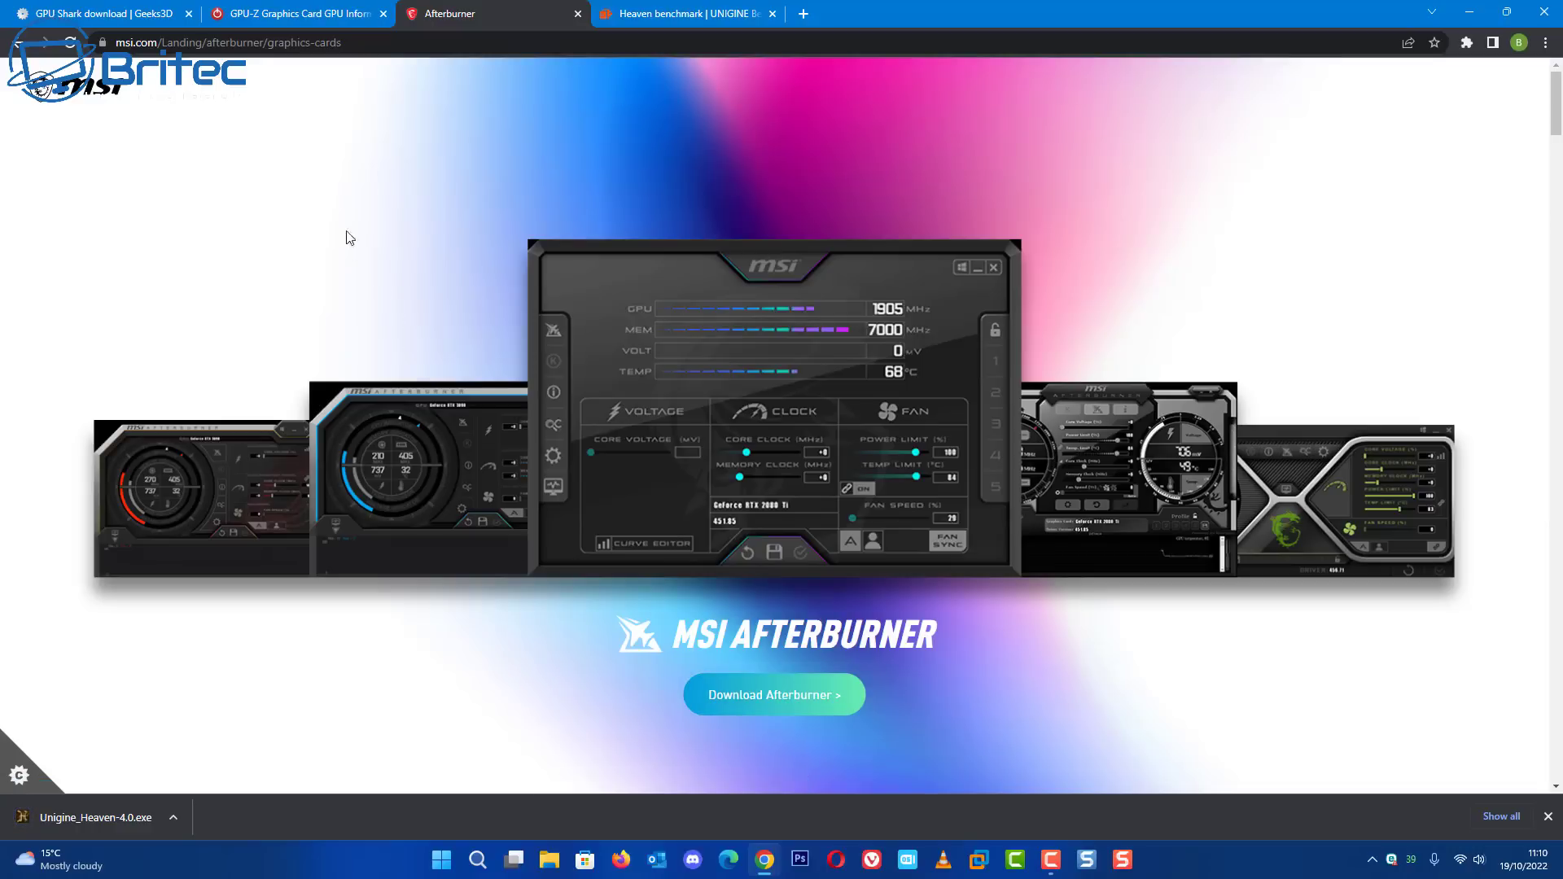
pyautogui.click(288, 16)
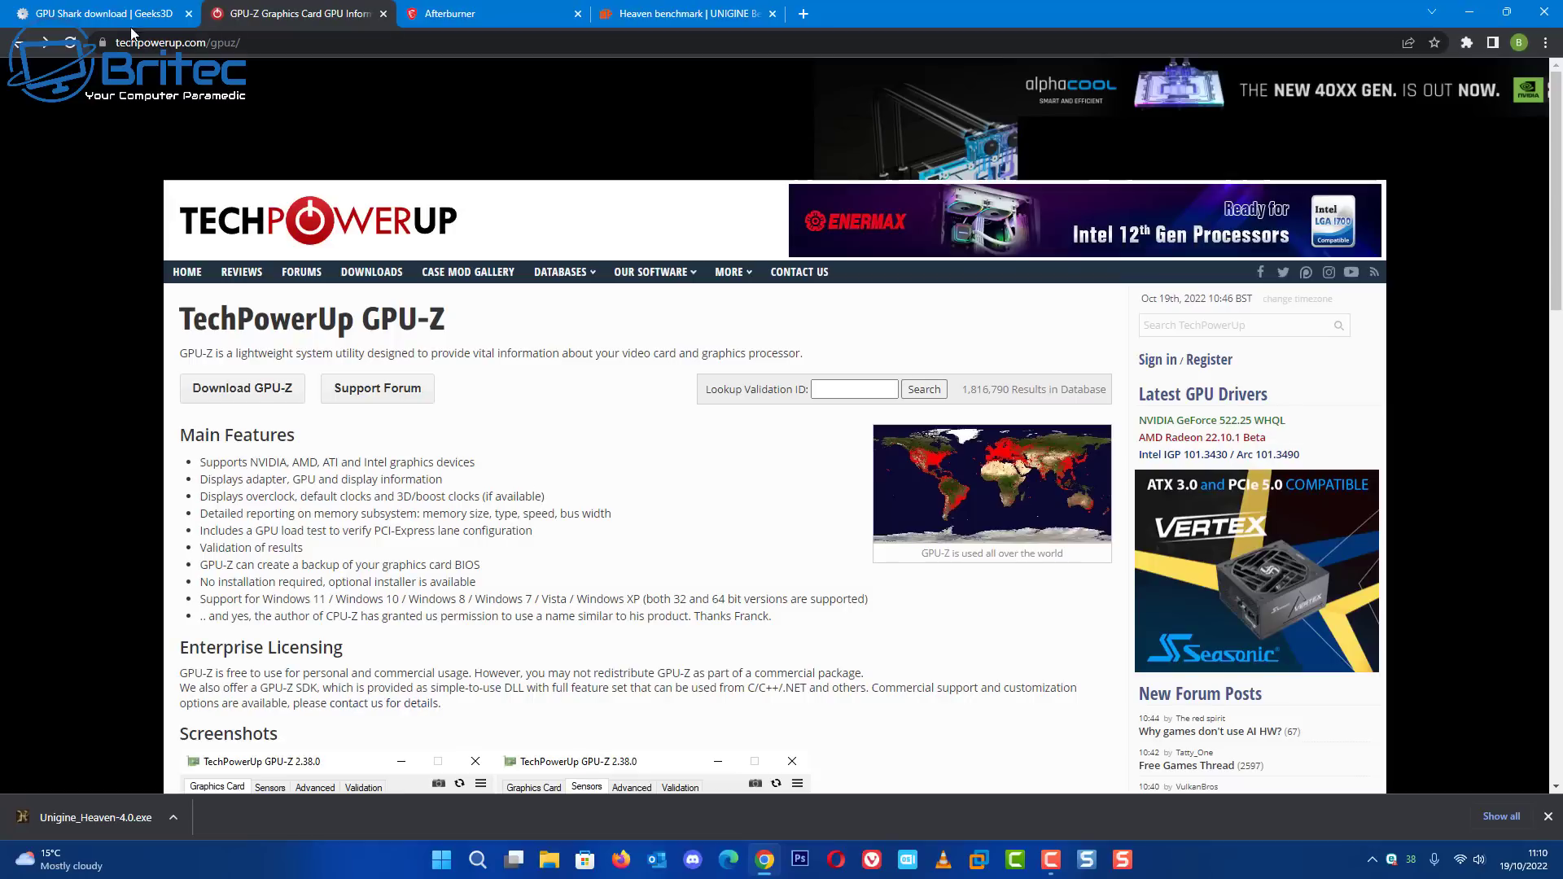
# Check the GPU Shark tab, return to GPU-Z, and run Unigine_Heaven-4.0.exe from the download bar.
pyautogui.click(113, 16)
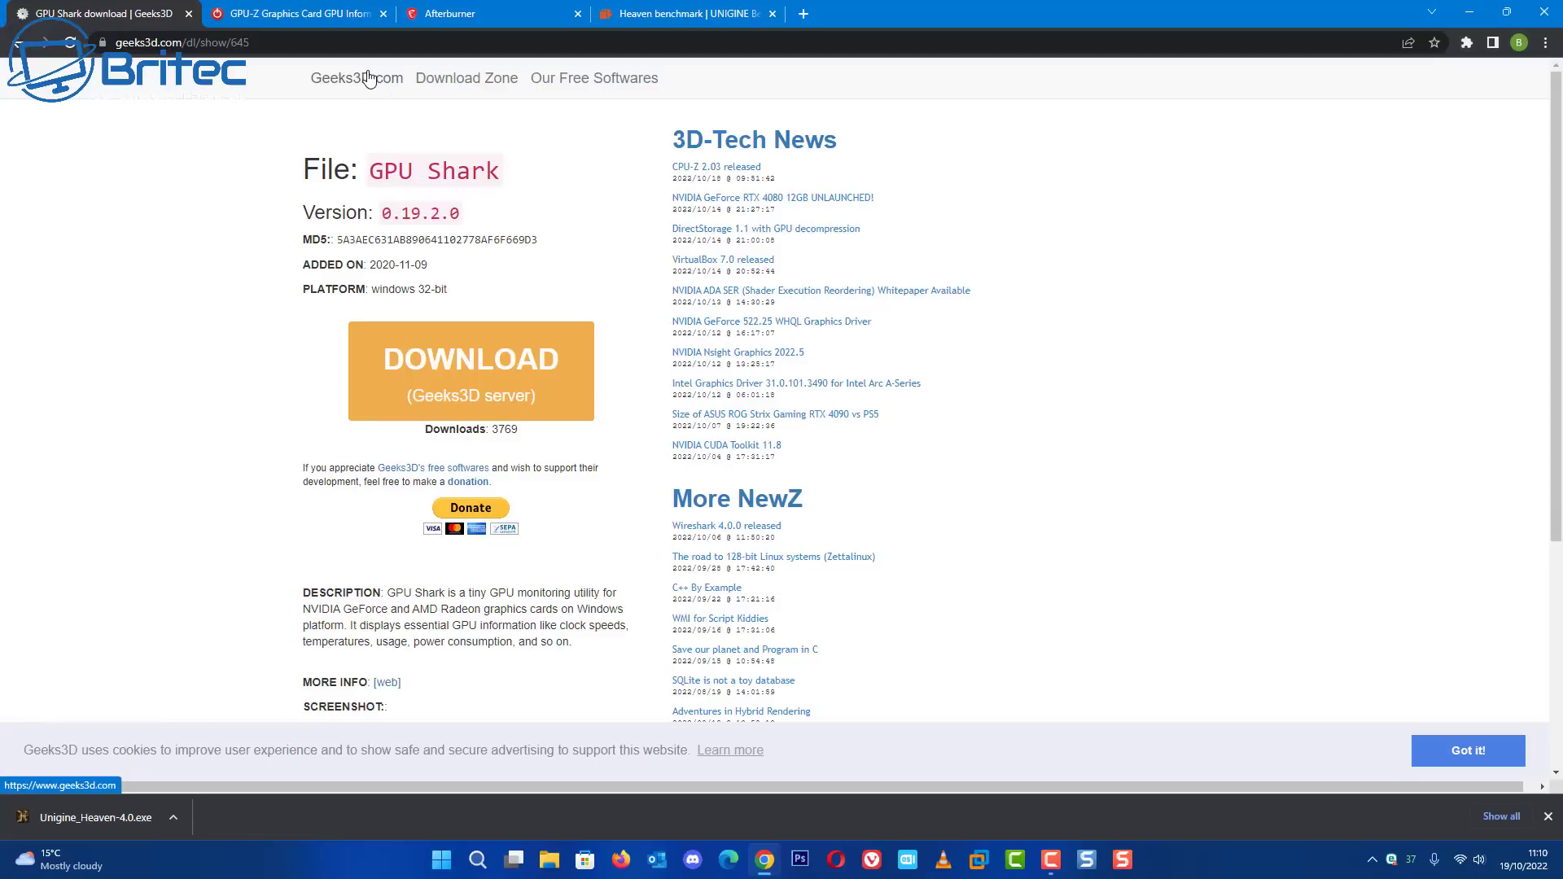
pyautogui.click(312, 16)
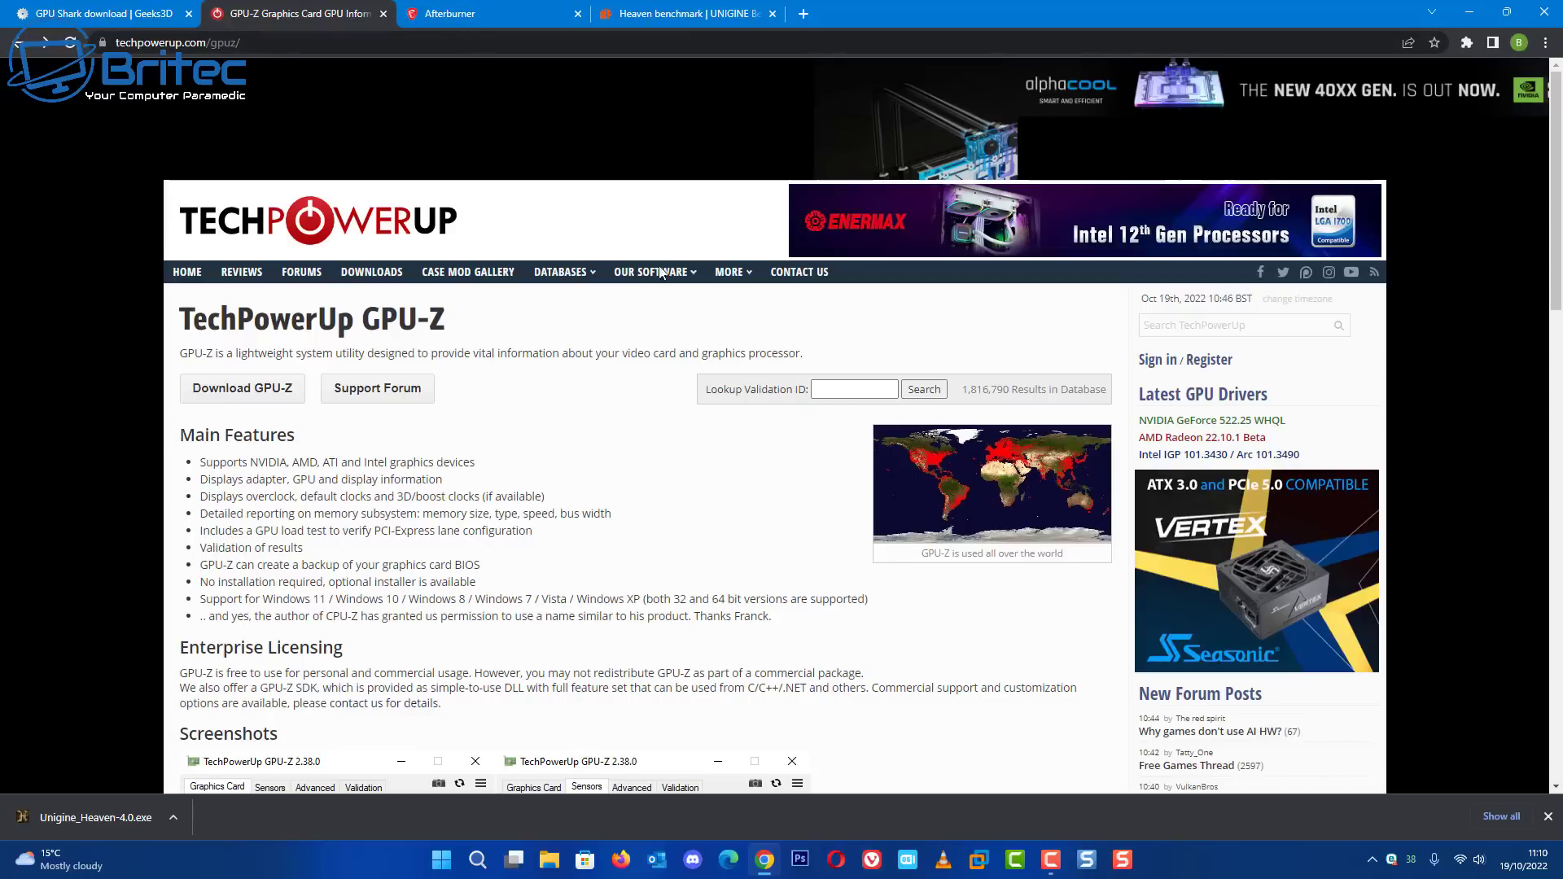
pyautogui.moveTo(655, 271)
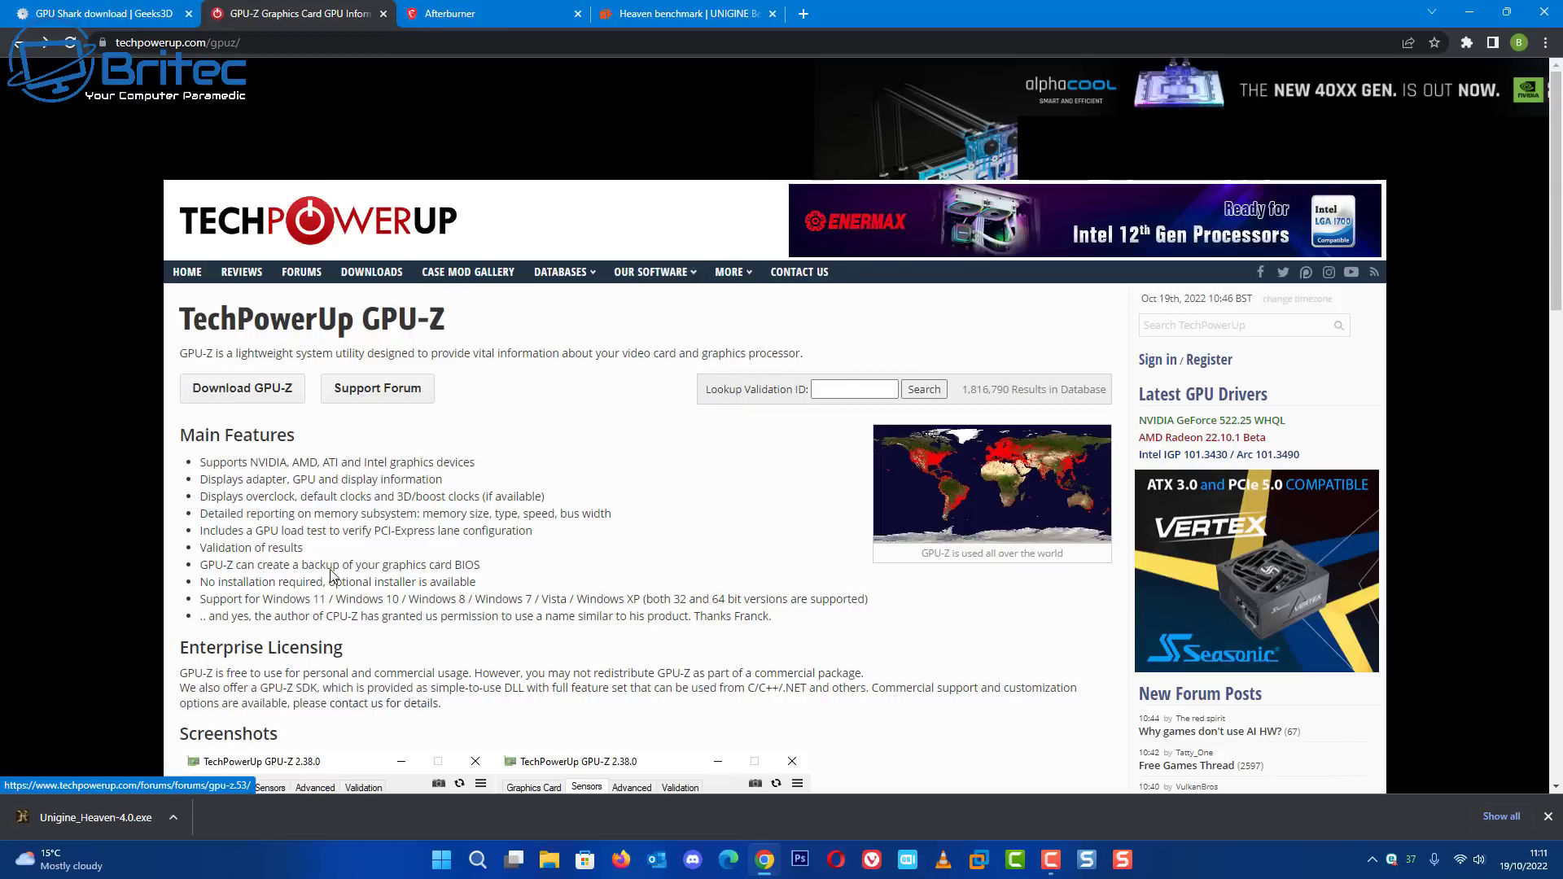
pyautogui.click(96, 817)
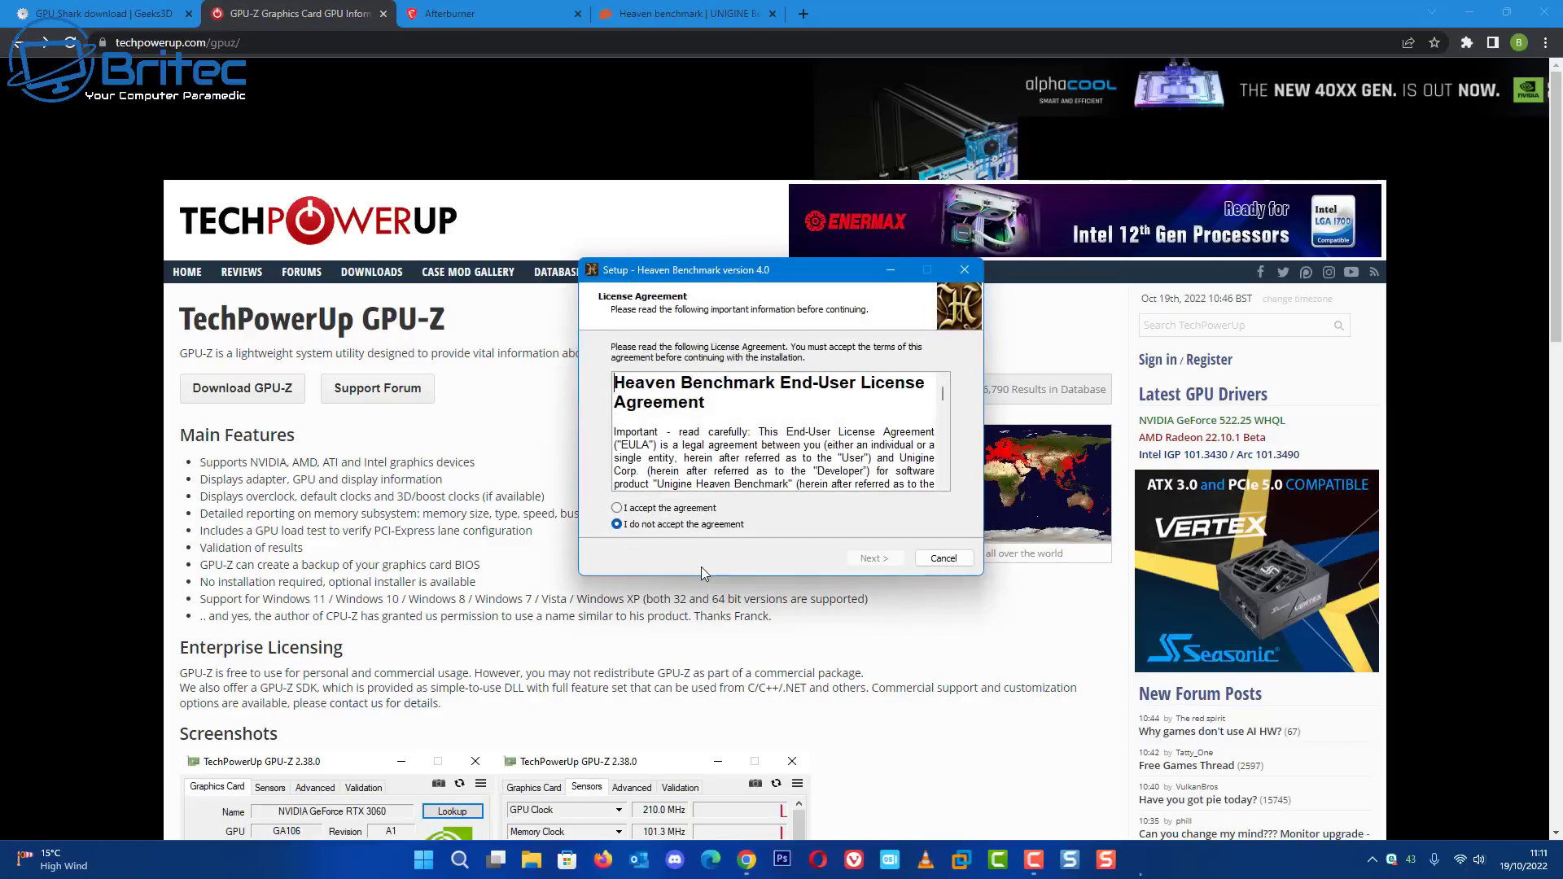
# Minimize Chrome, accept the Heaven licence, and install with default folder and components.
pyautogui.click(1472, 12)
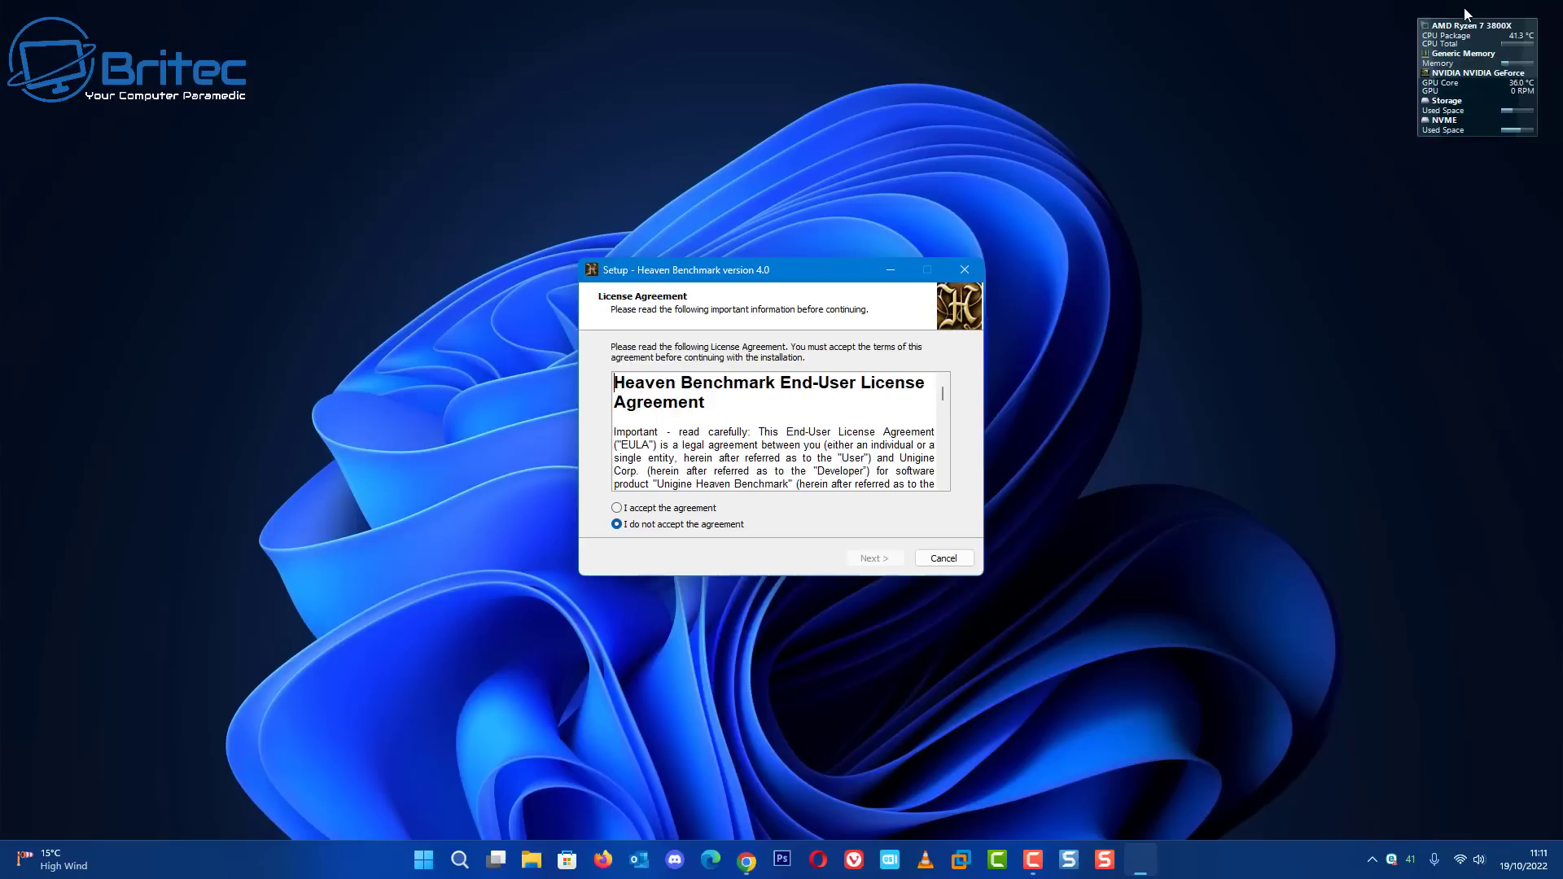
pyautogui.click(656, 508)
pyautogui.click(863, 559)
pyautogui.click(866, 558)
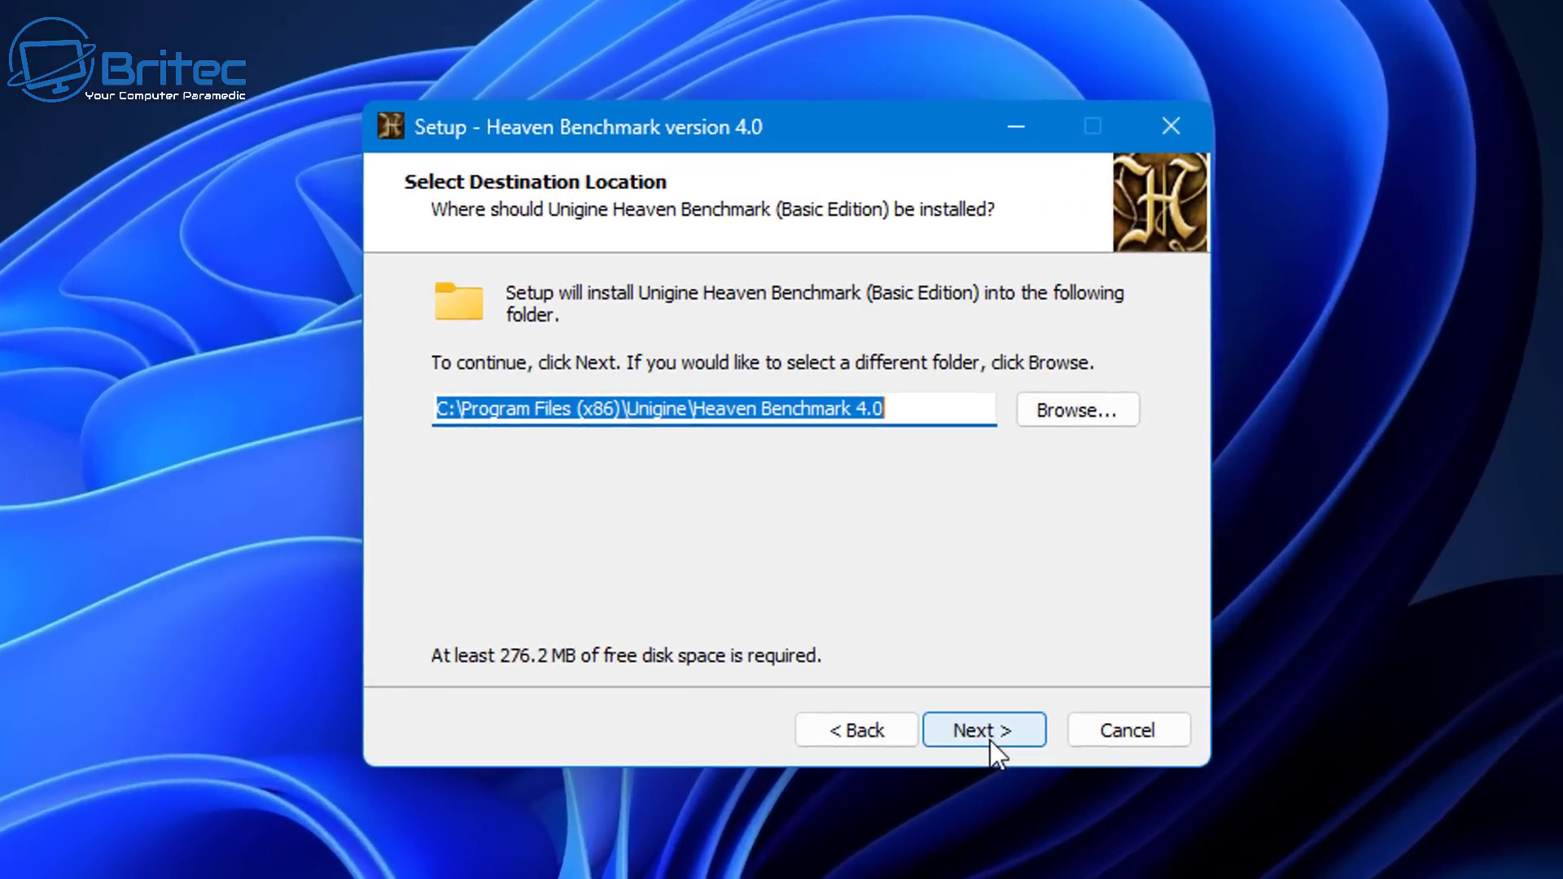
pyautogui.click(992, 743)
pyautogui.click(991, 742)
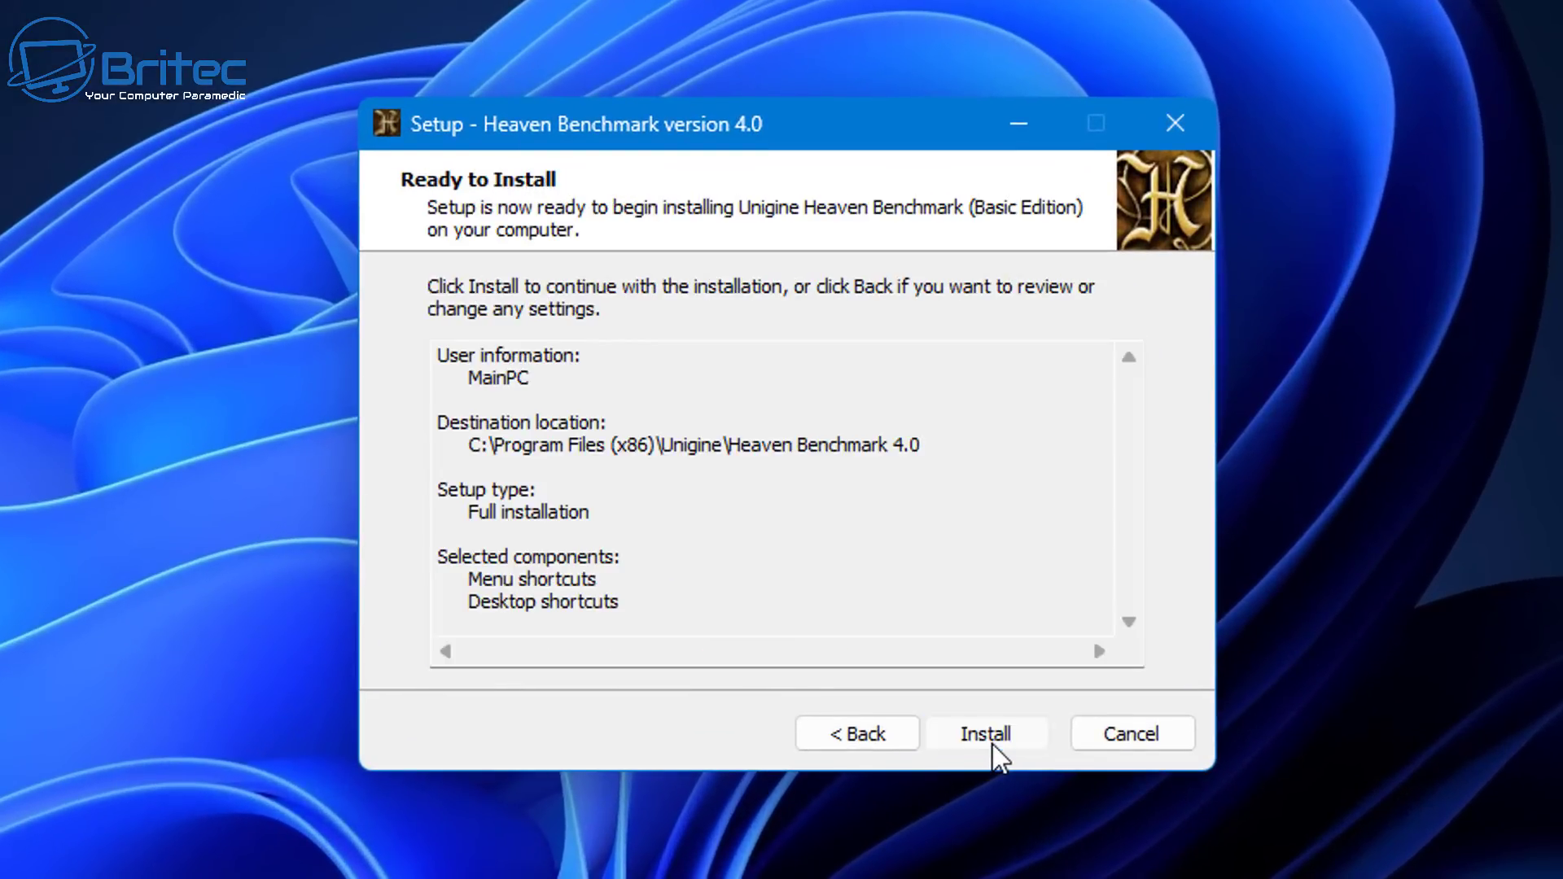
pyautogui.click(993, 742)
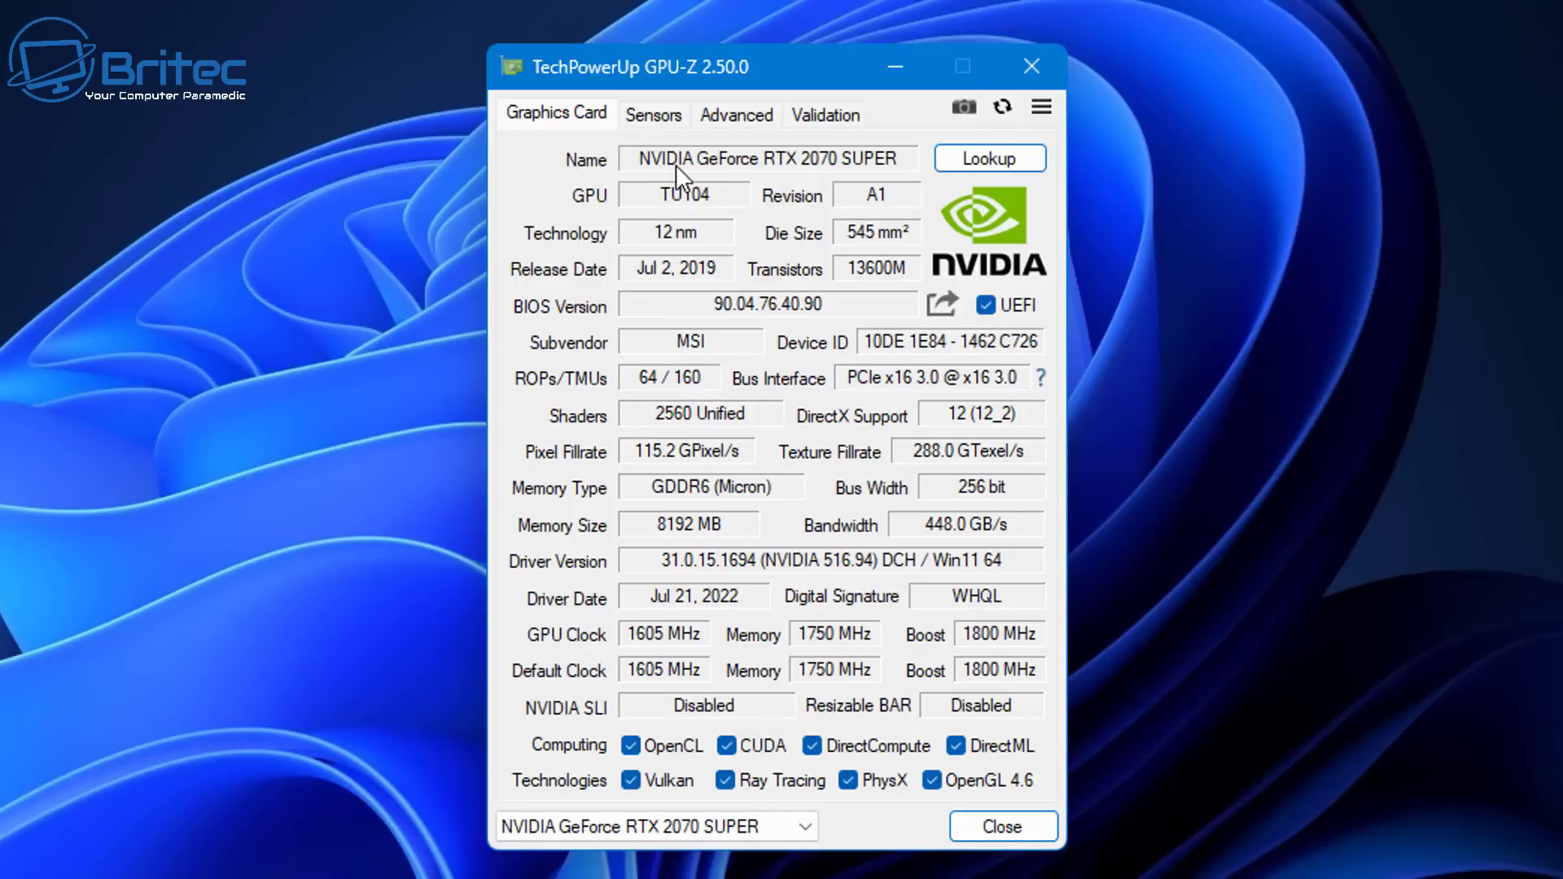
pyautogui.moveTo(676, 164)
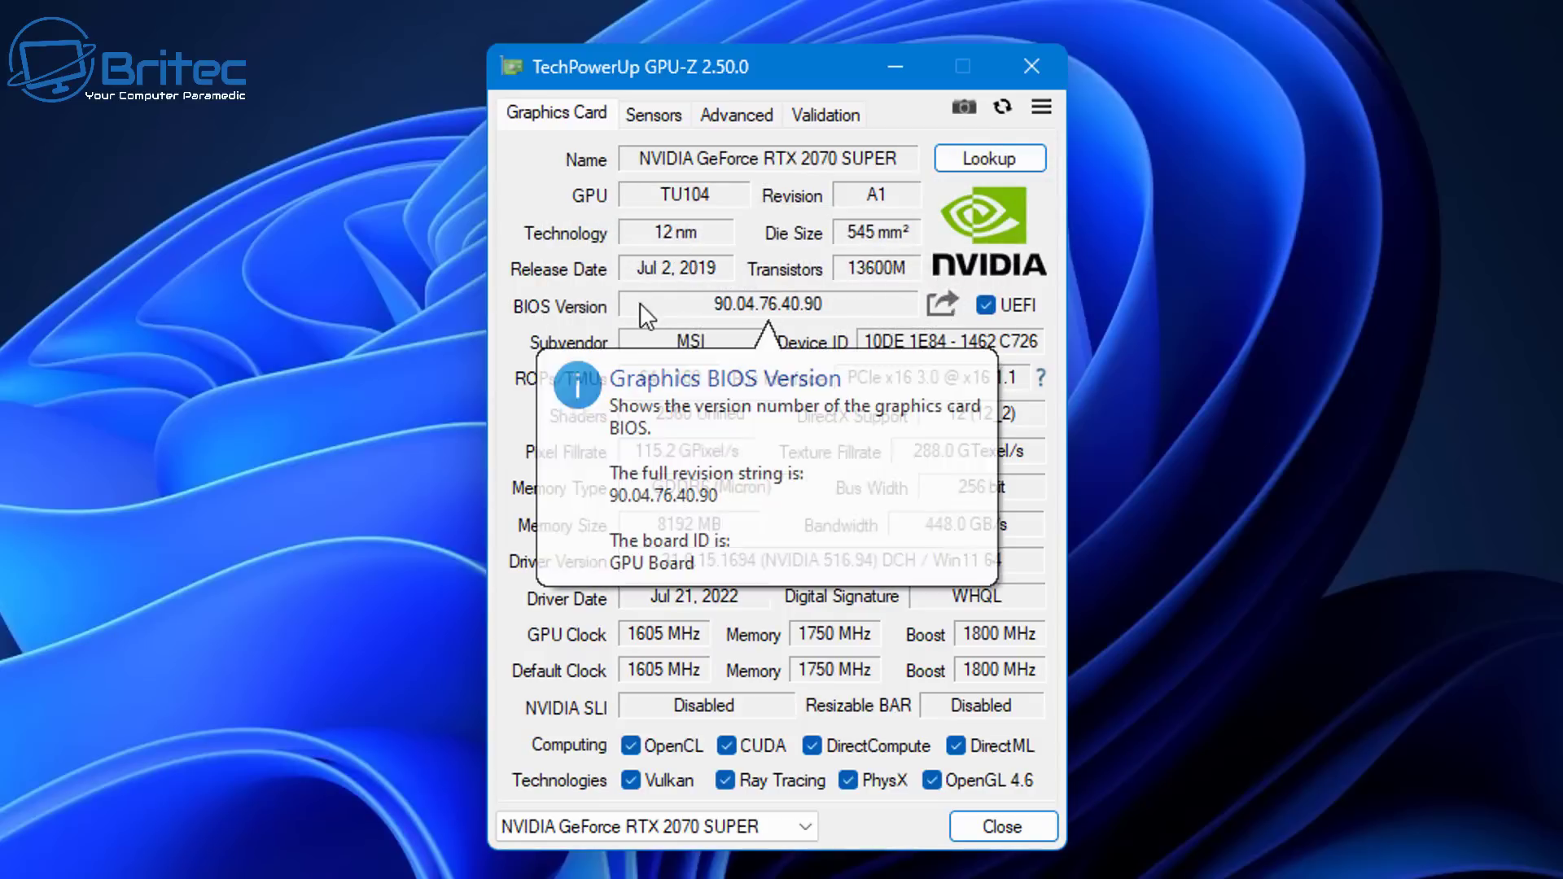
pyautogui.moveTo(868, 311)
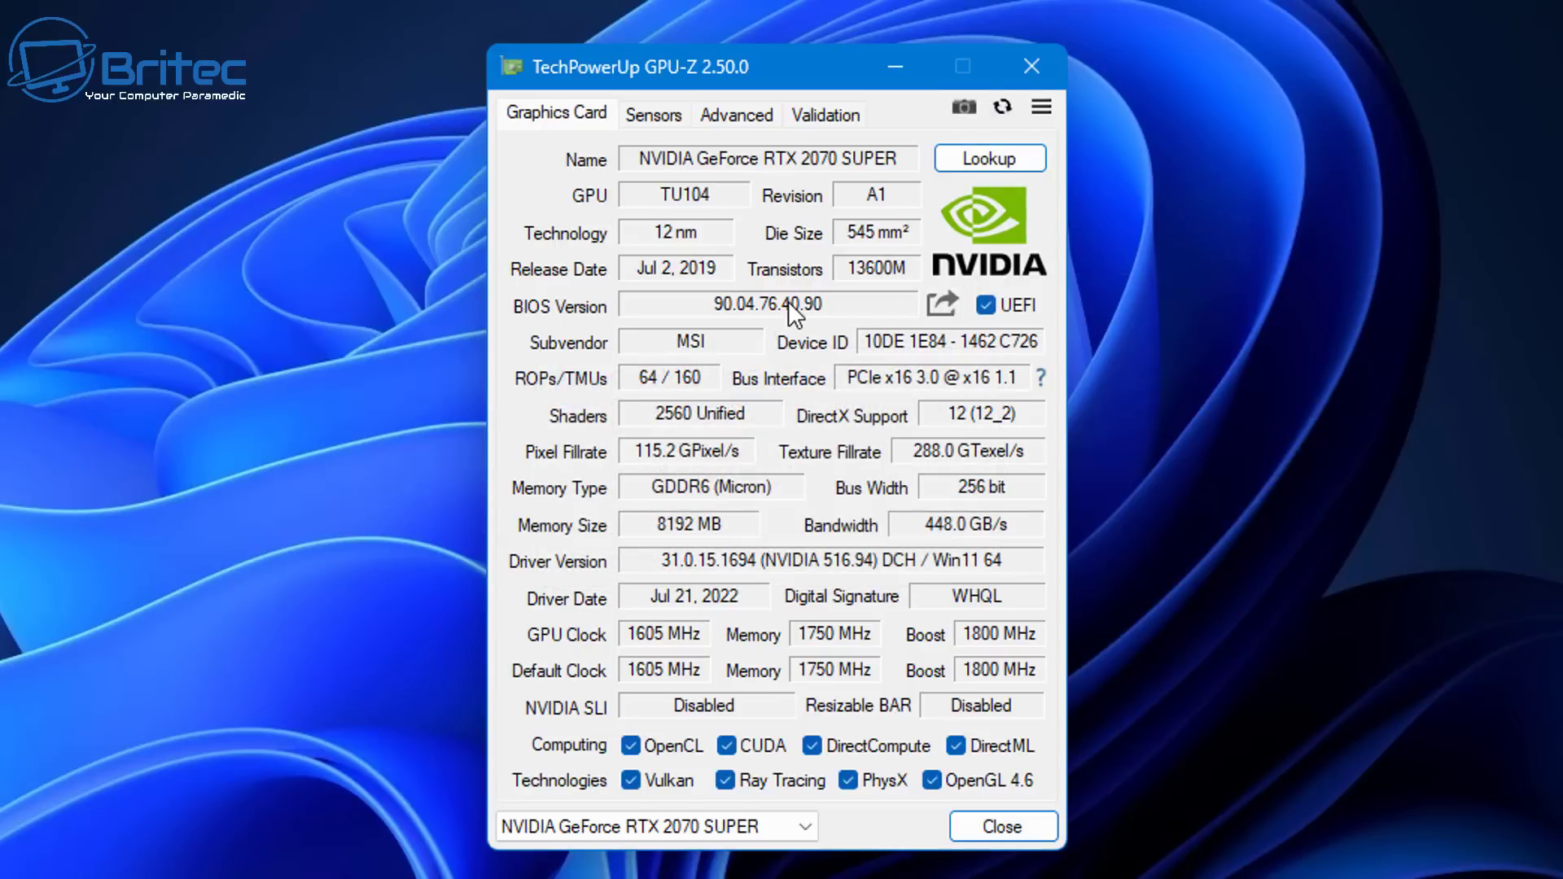
pyautogui.moveTo(788, 302)
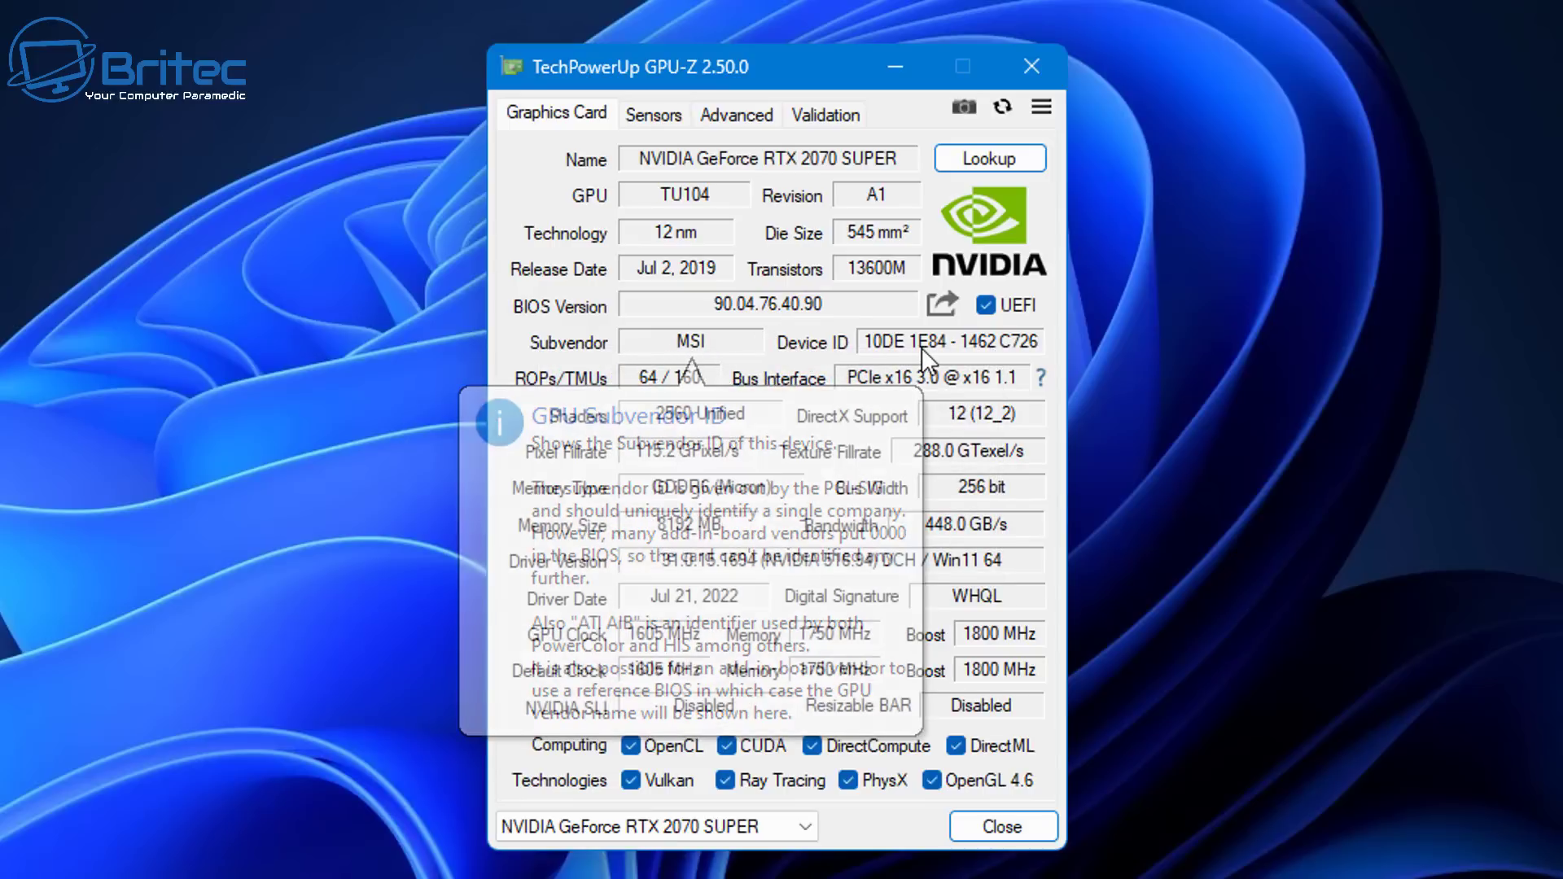
pyautogui.moveTo(922, 348)
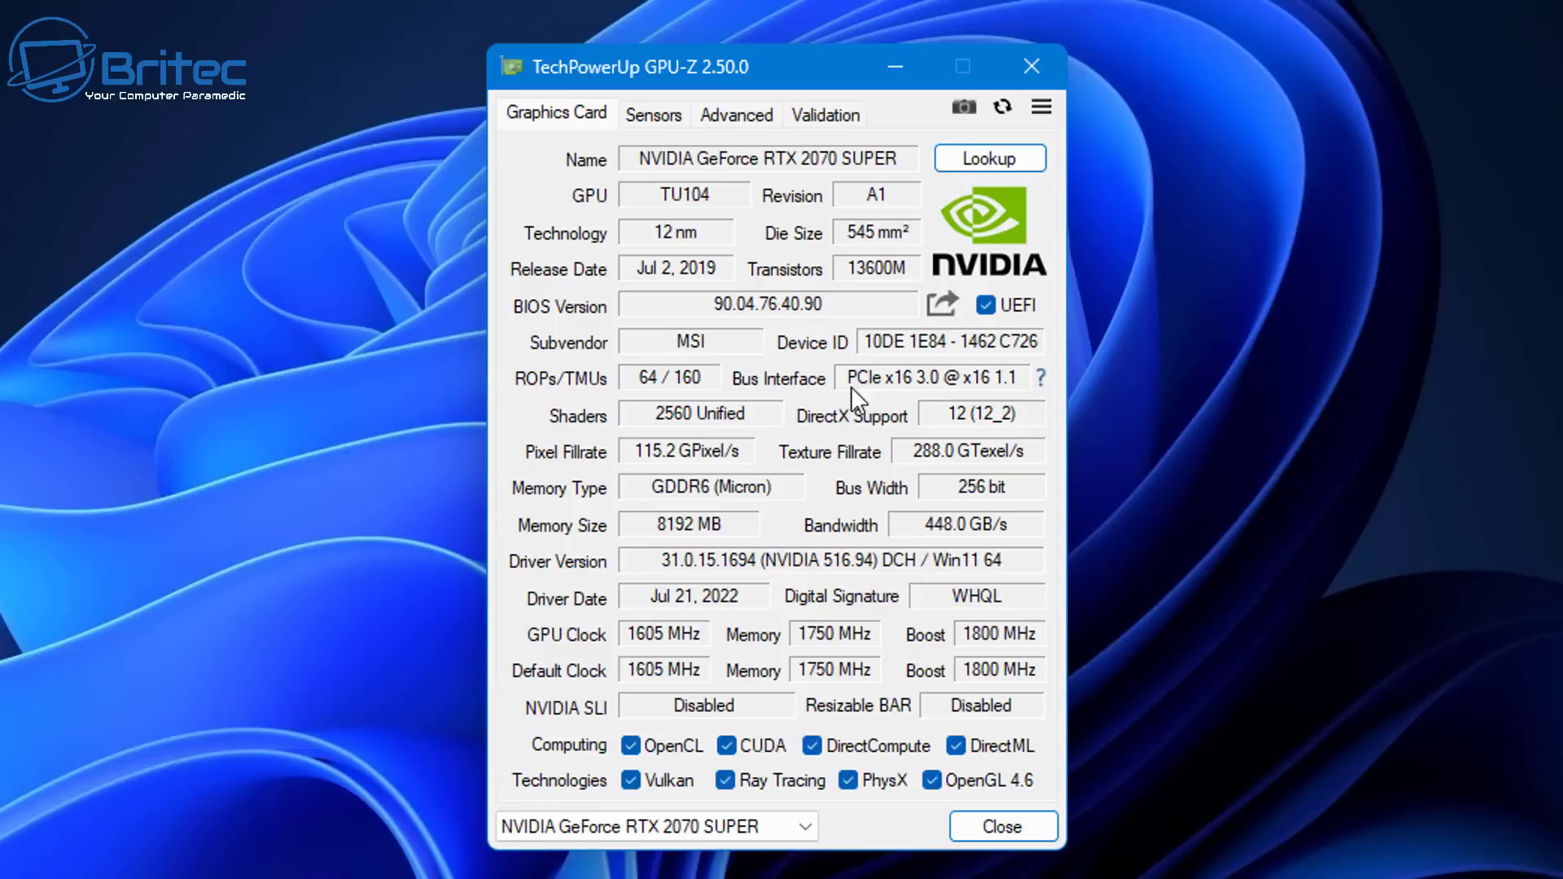
pyautogui.moveTo(1043, 383)
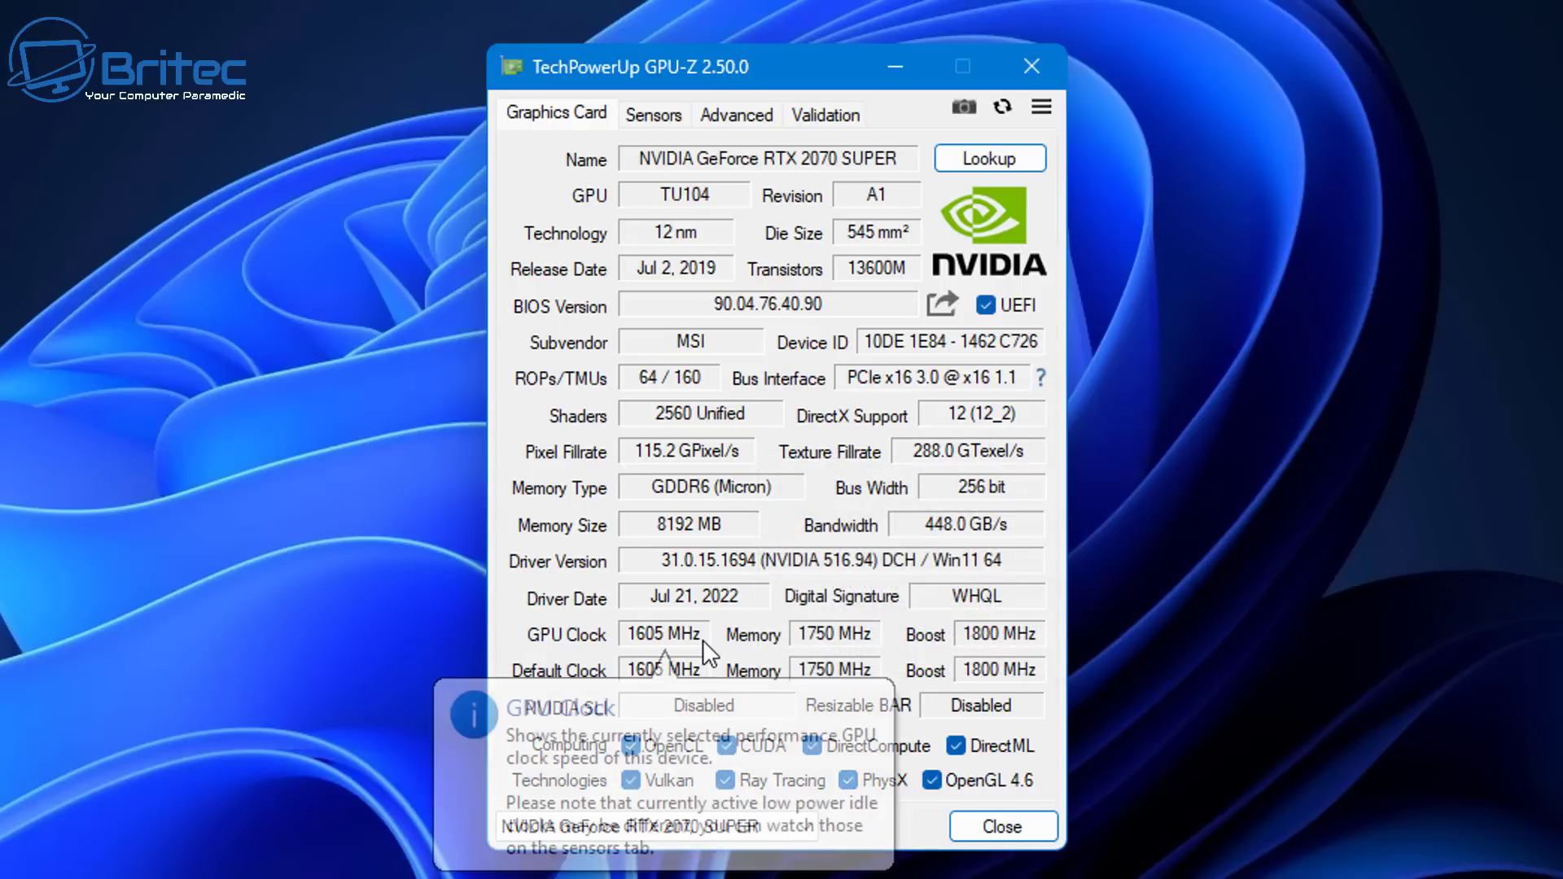
pyautogui.moveTo(694, 547)
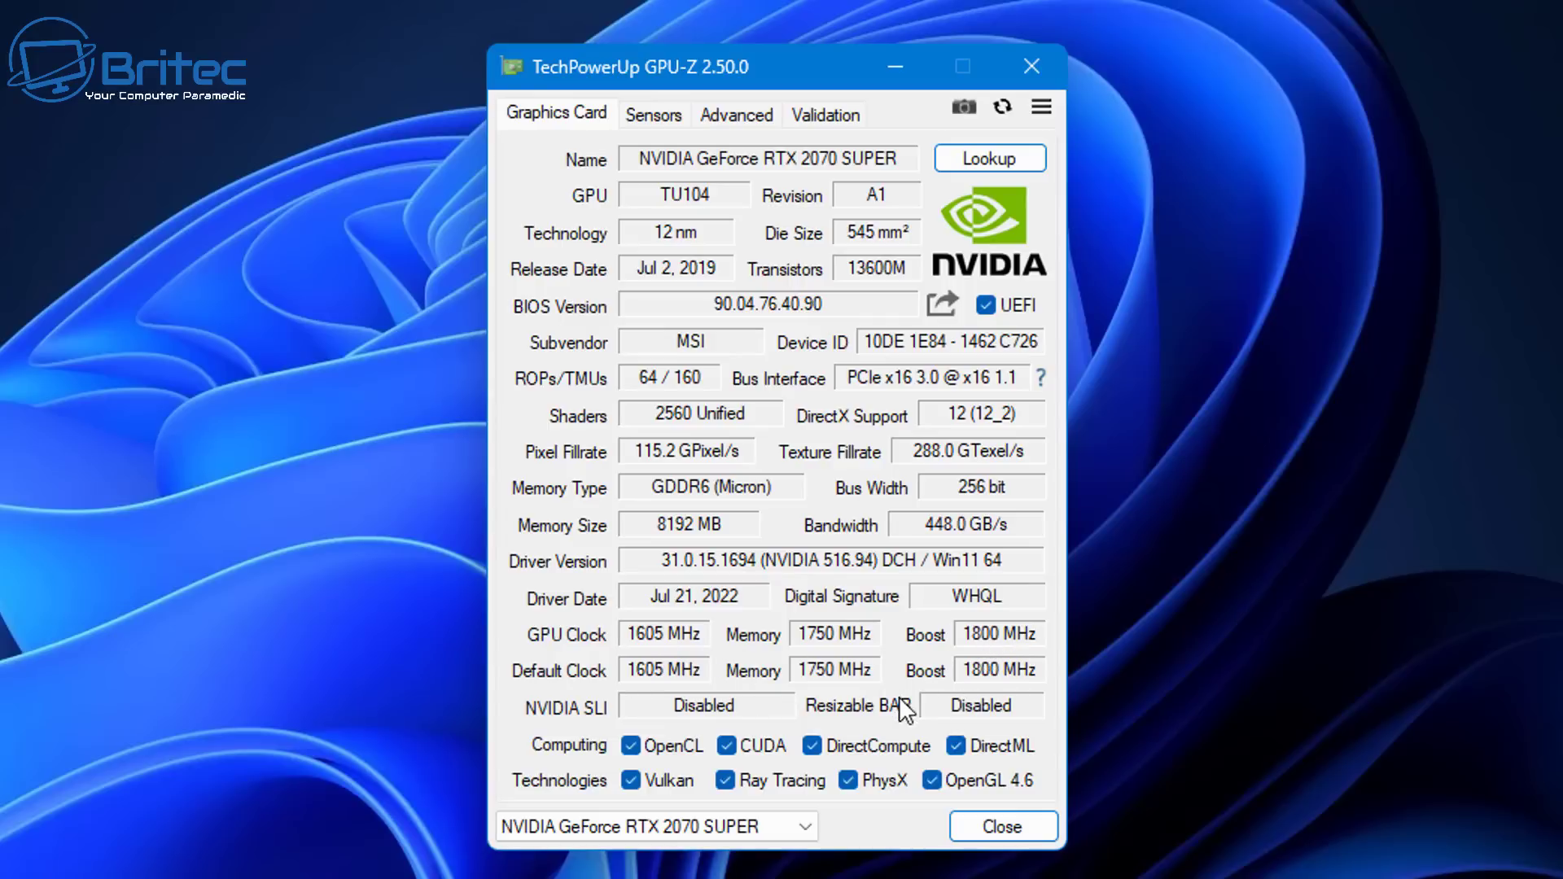
# Switch GPU-Z to its Sensors tab and reposition the window slightly lower.
pyautogui.click(671, 120)
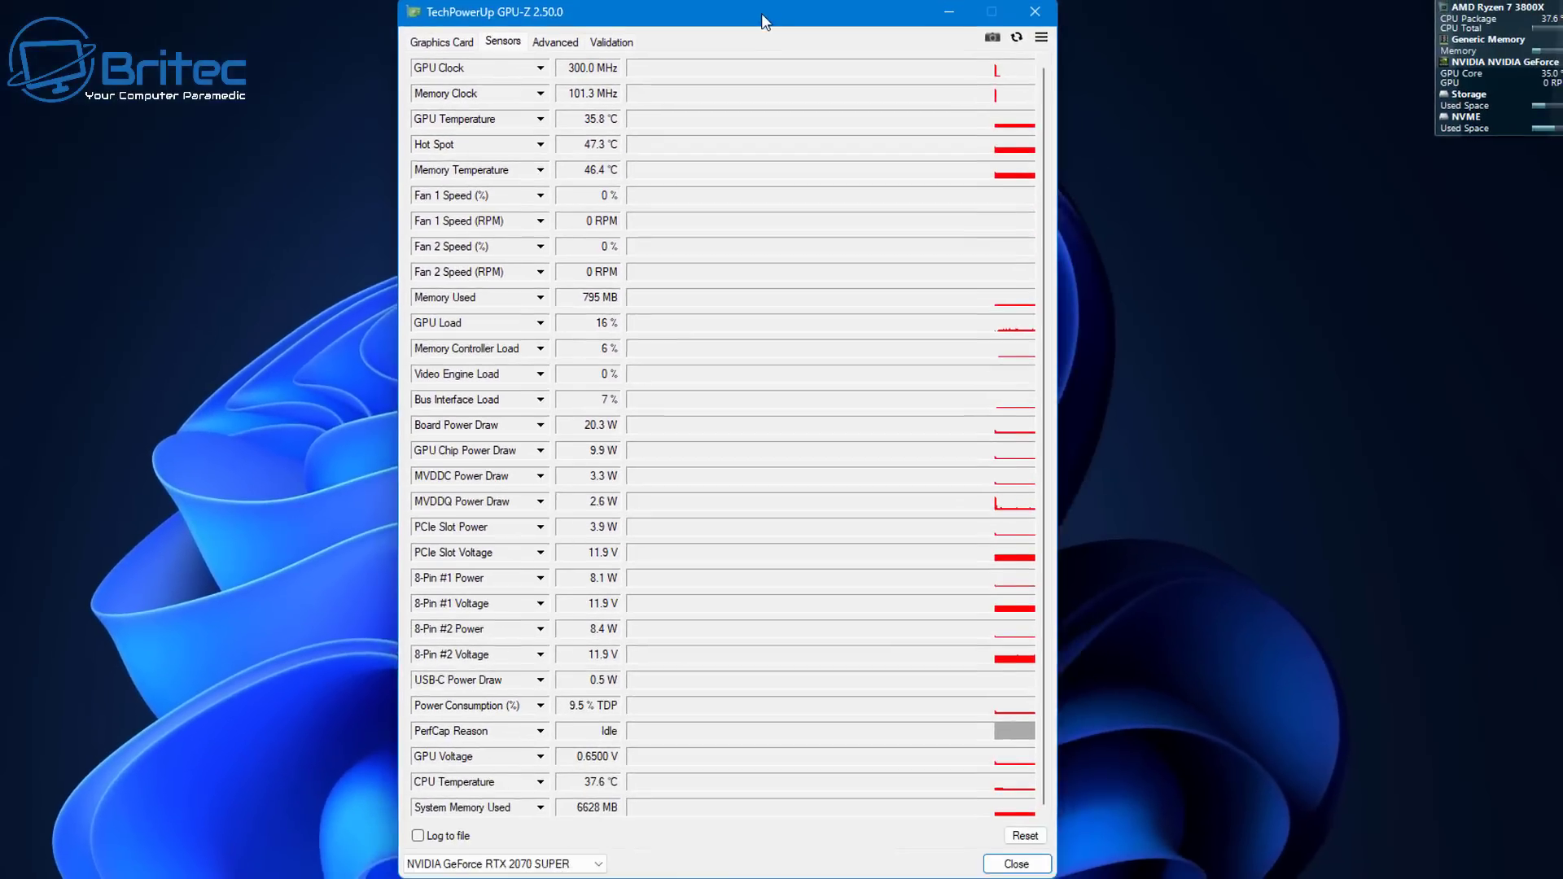
pyautogui.moveTo(760, 13); pyautogui.dragTo(767, 35)
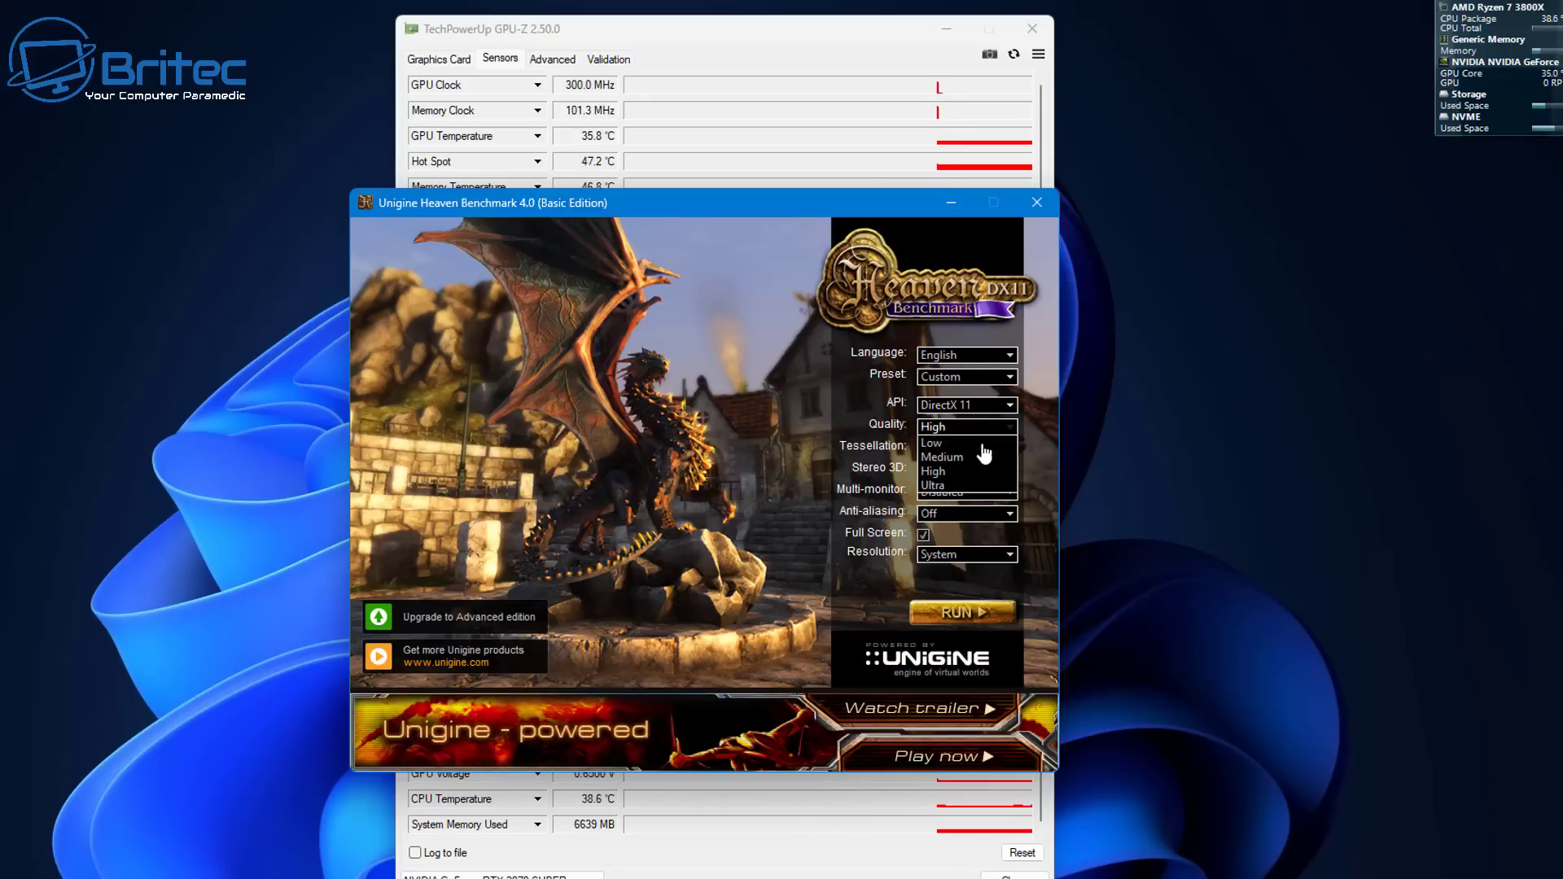
# Set Heaven to Ultra quality at 1920x1080 resolution and start the benchmark run.
pyautogui.click(940, 485)
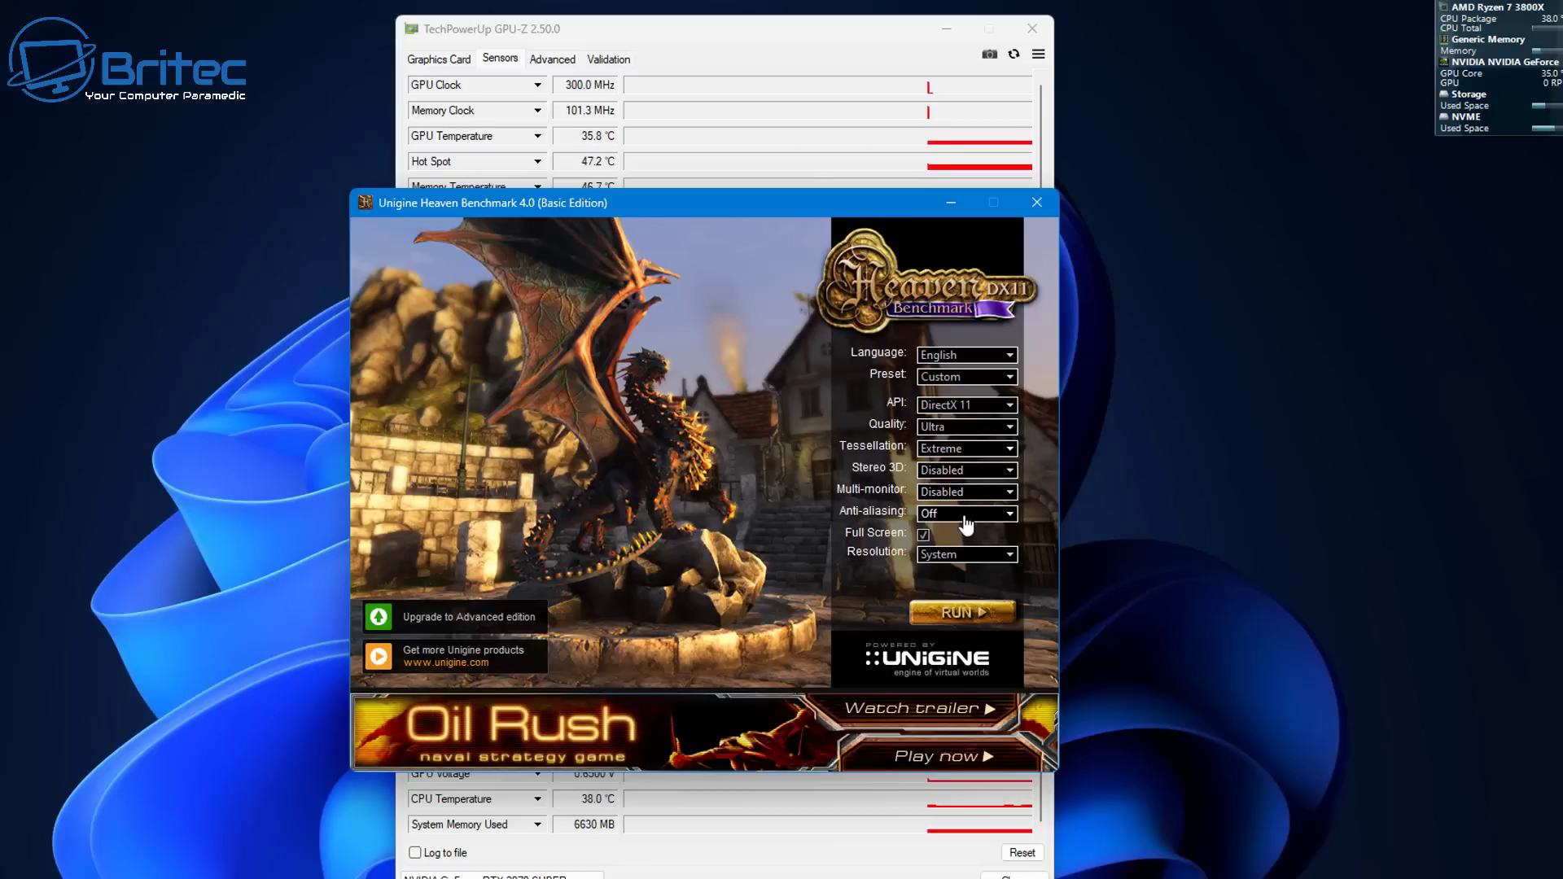
pyautogui.click(992, 561)
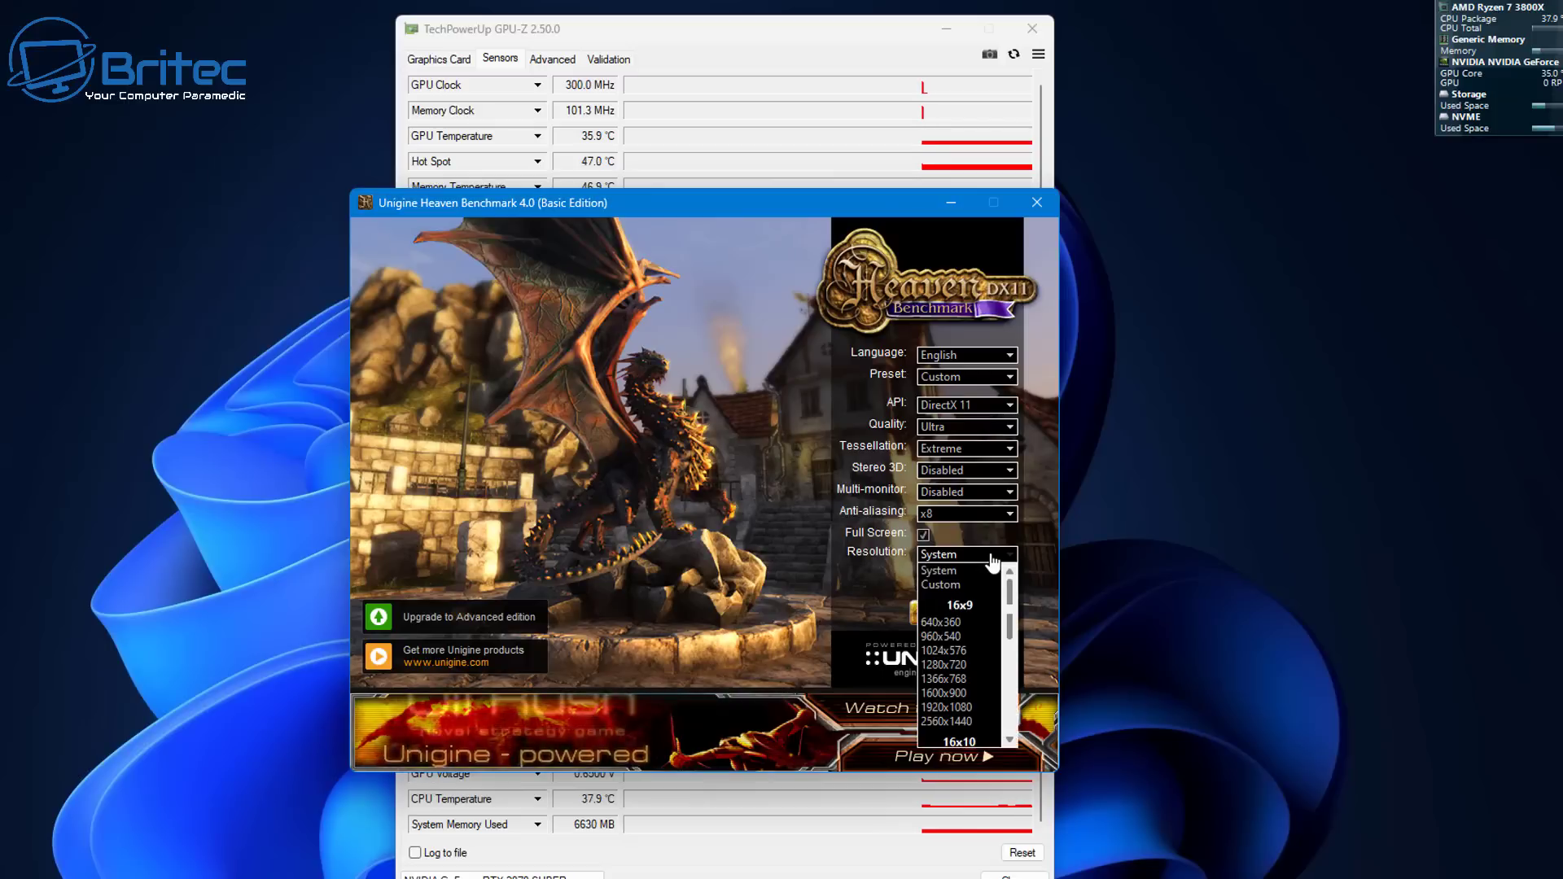
pyautogui.click(971, 709)
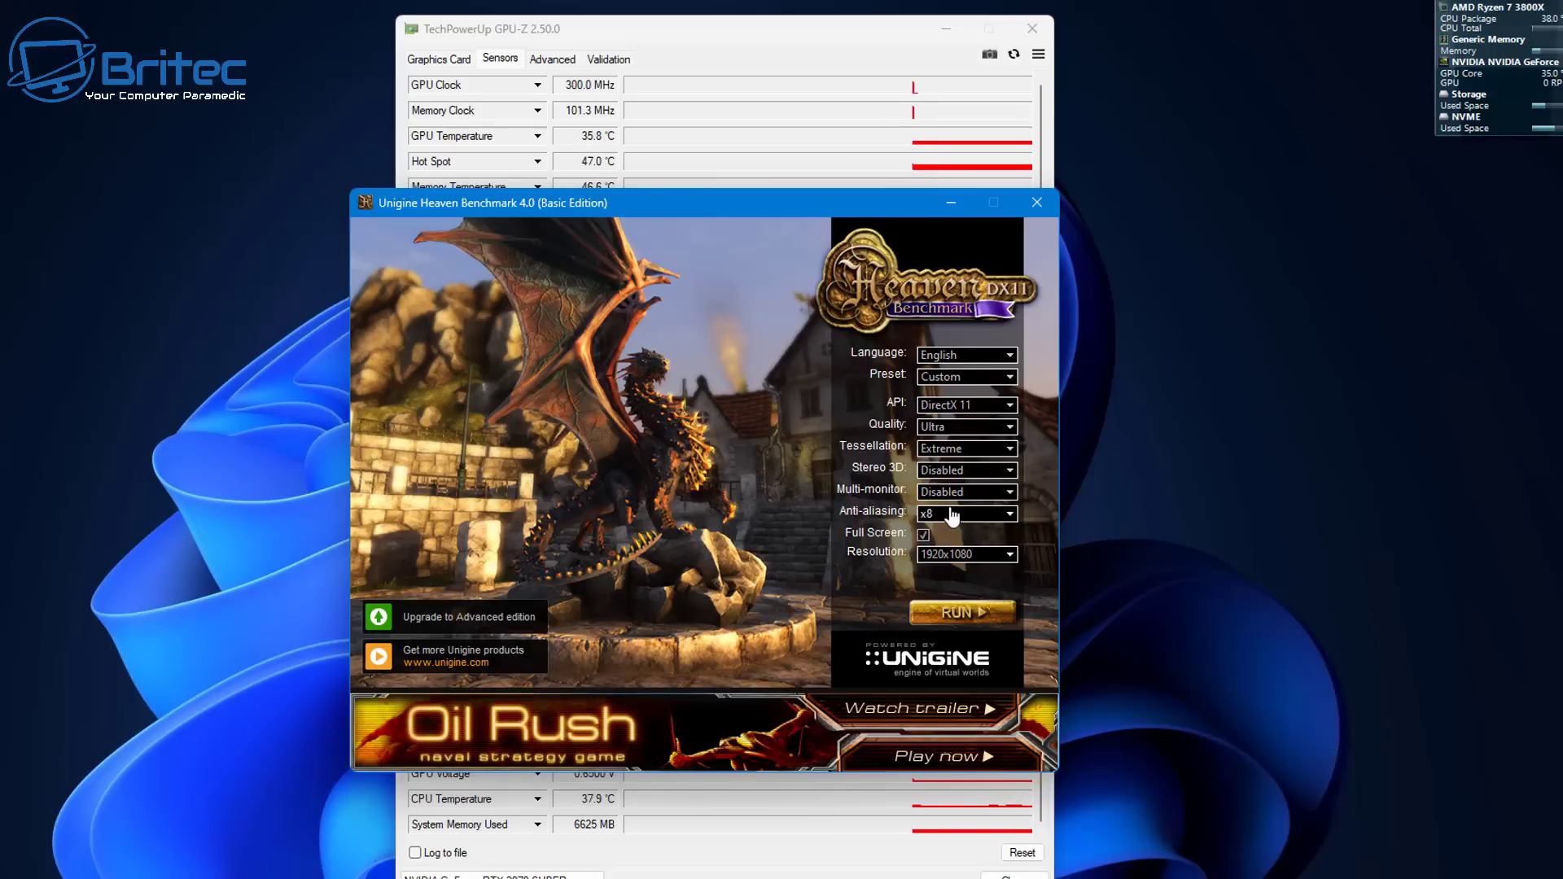
pyautogui.click(979, 622)
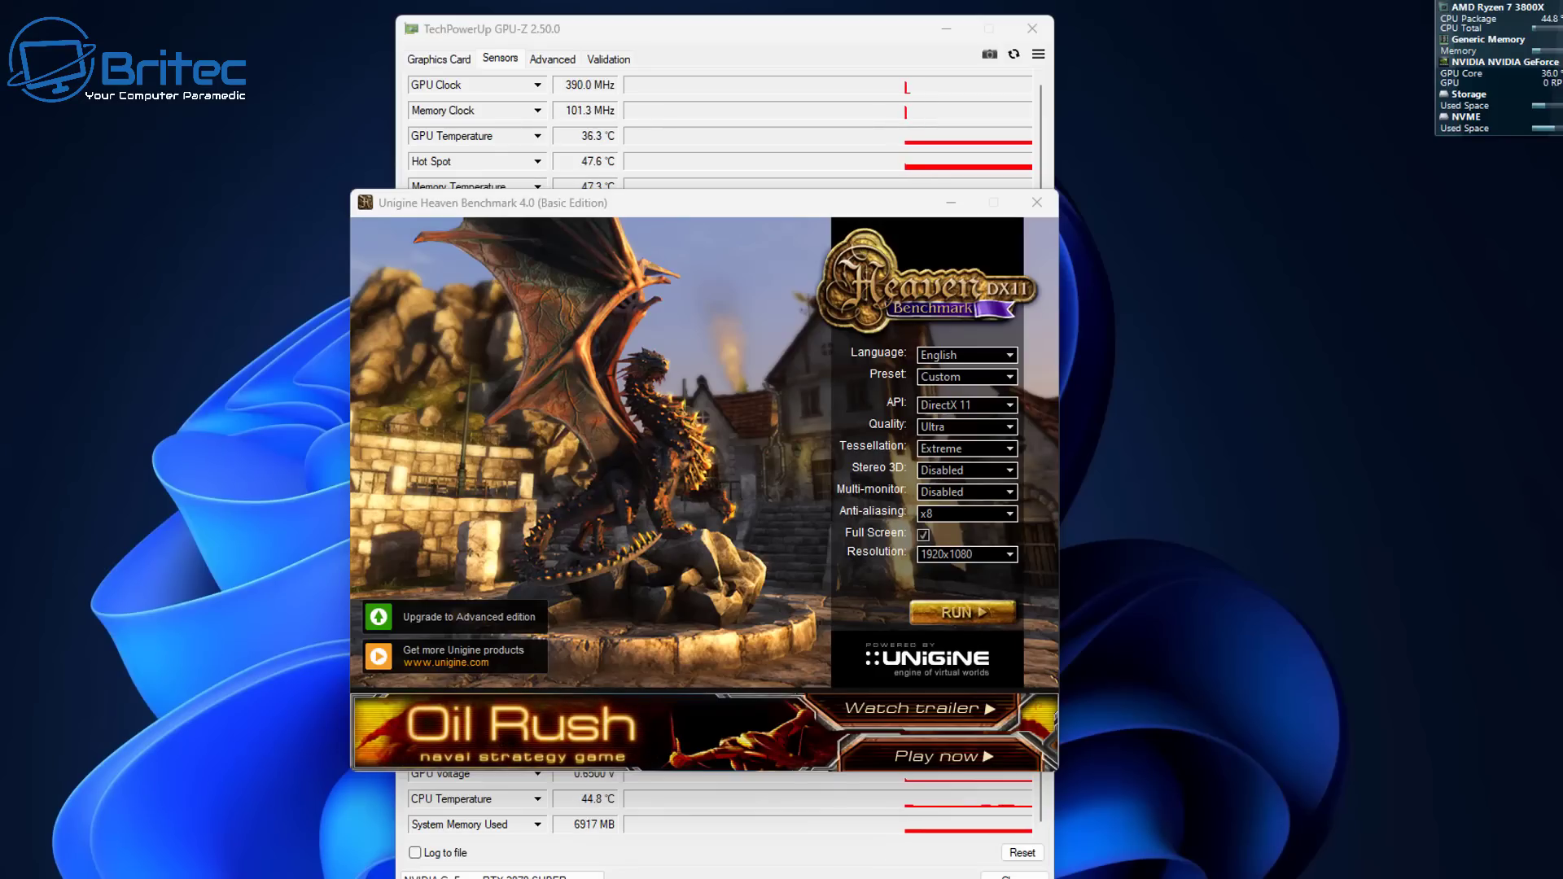
# Bring up the running benchmark and watch GPU-Z sensors reach 100% GPU load.
pyautogui.click(1154, 855)
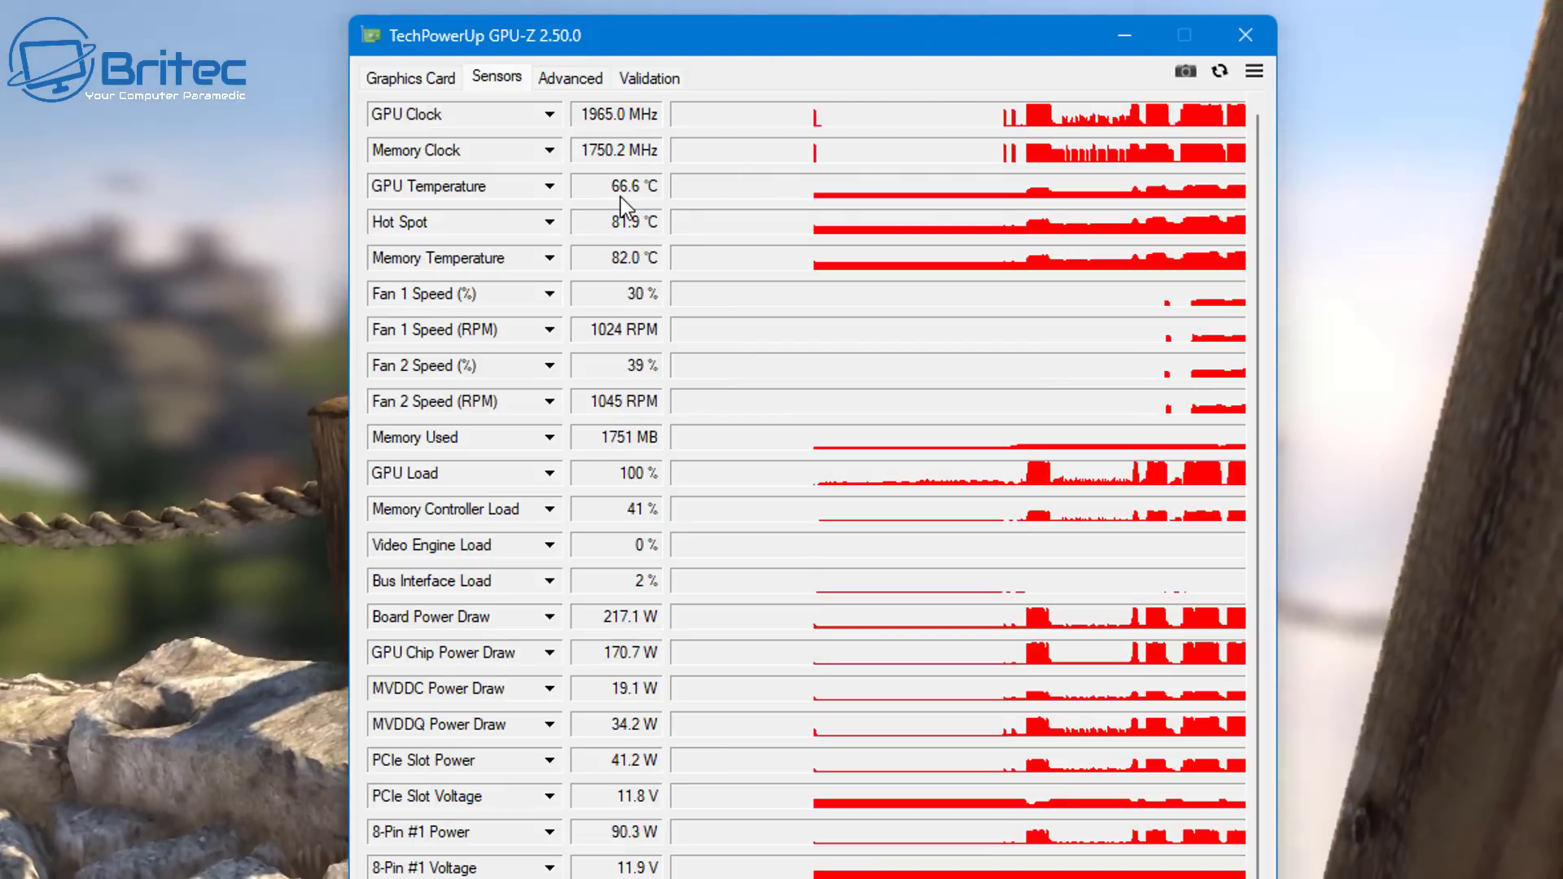
pyautogui.moveTo(464, 222)
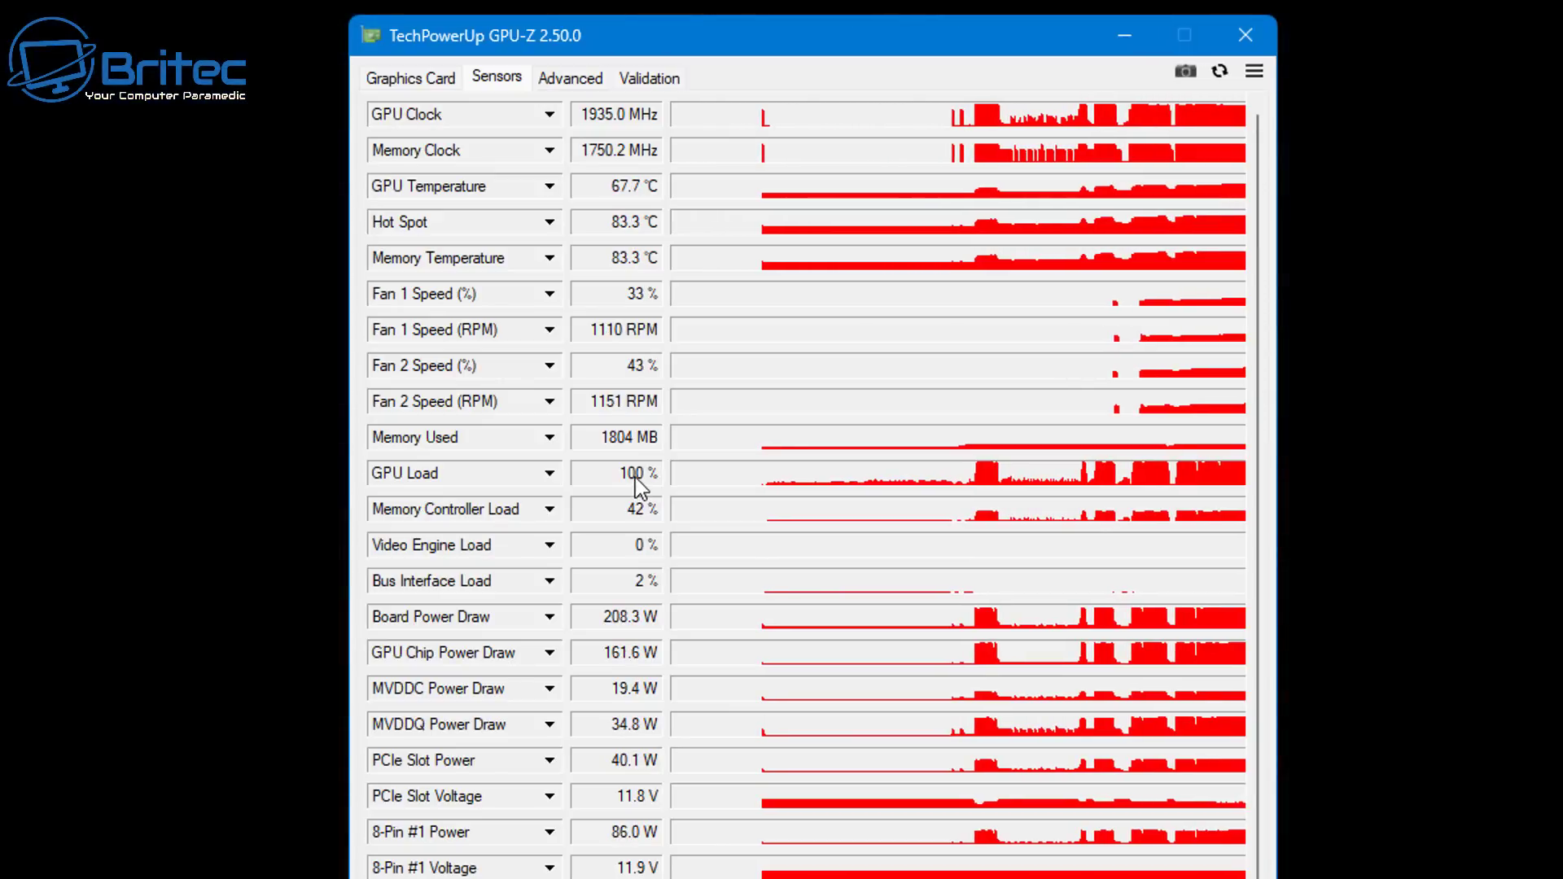
pyautogui.click(634, 480)
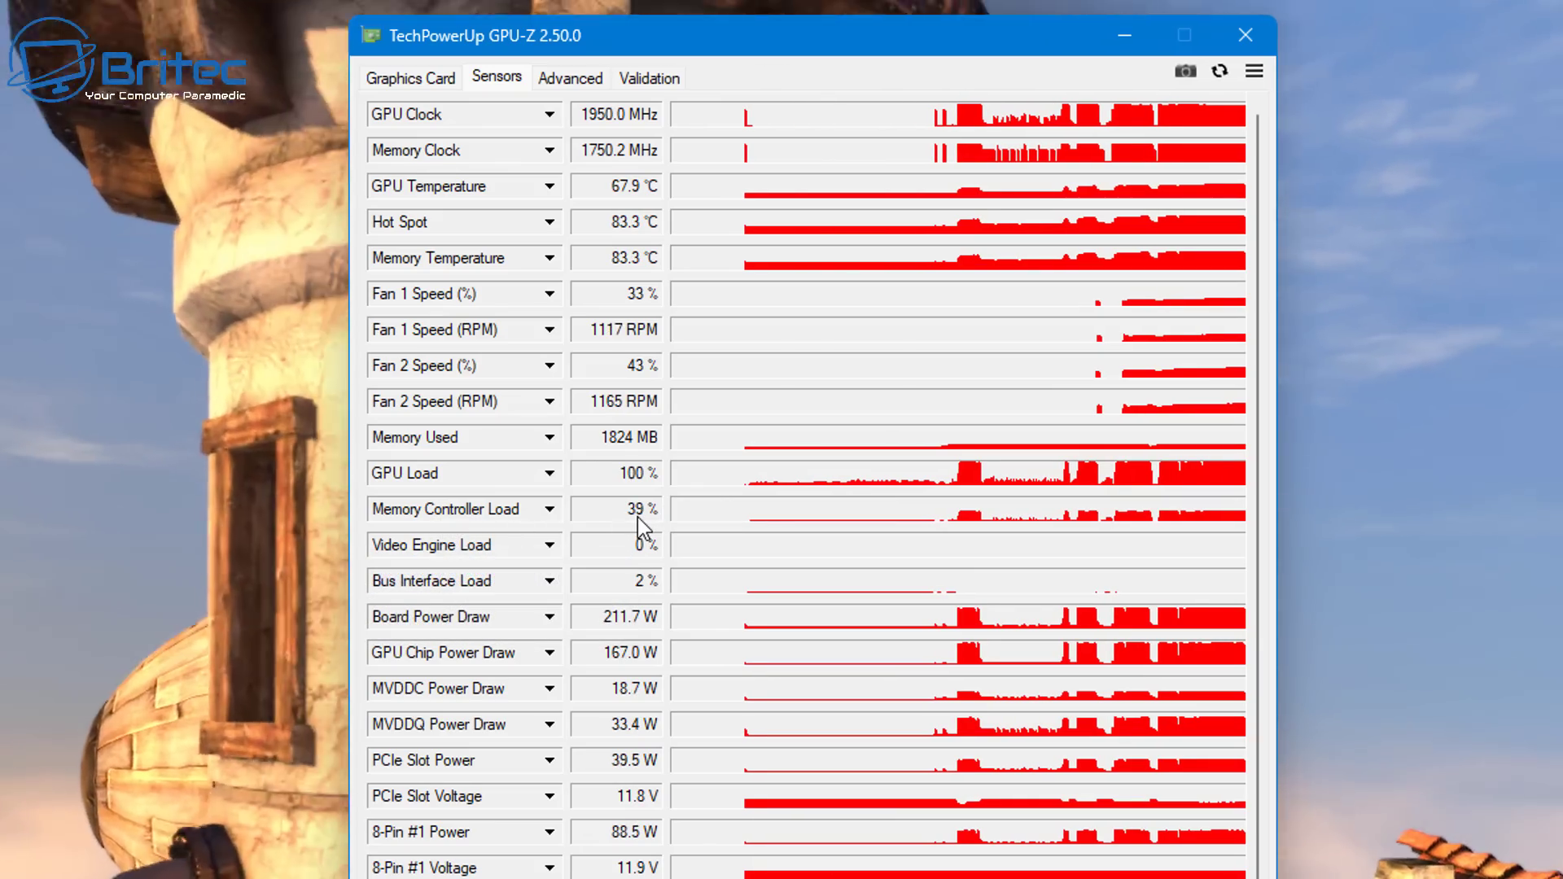
pyautogui.moveTo(409, 554)
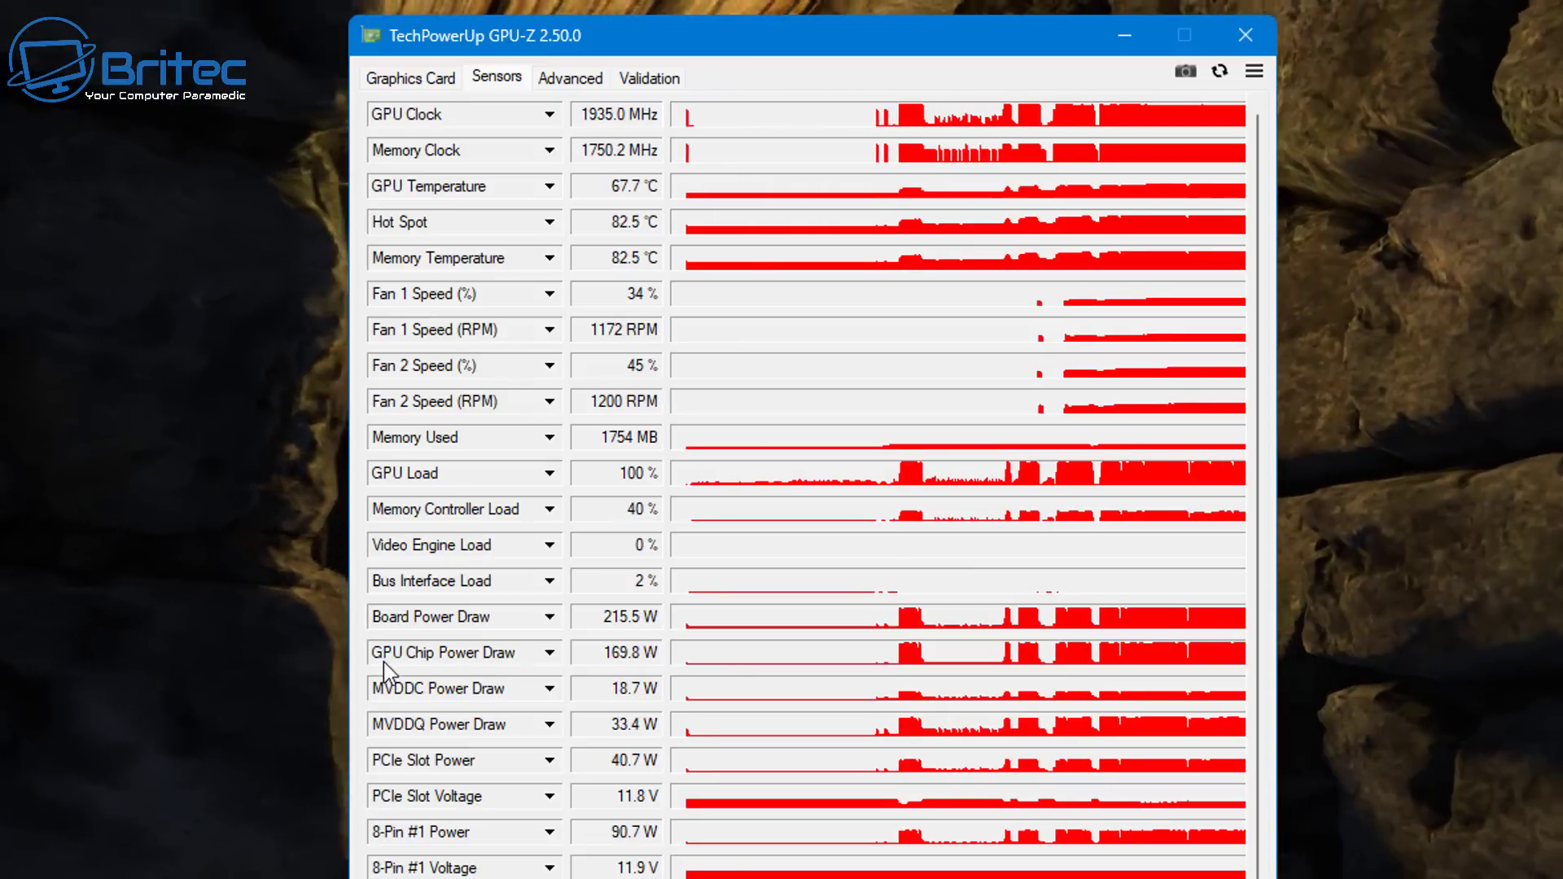
# Inspect the GPU-Z sensor list showing 100% load, 65.2 °C and 213.6 W board power.
pyautogui.moveTo(465, 667)
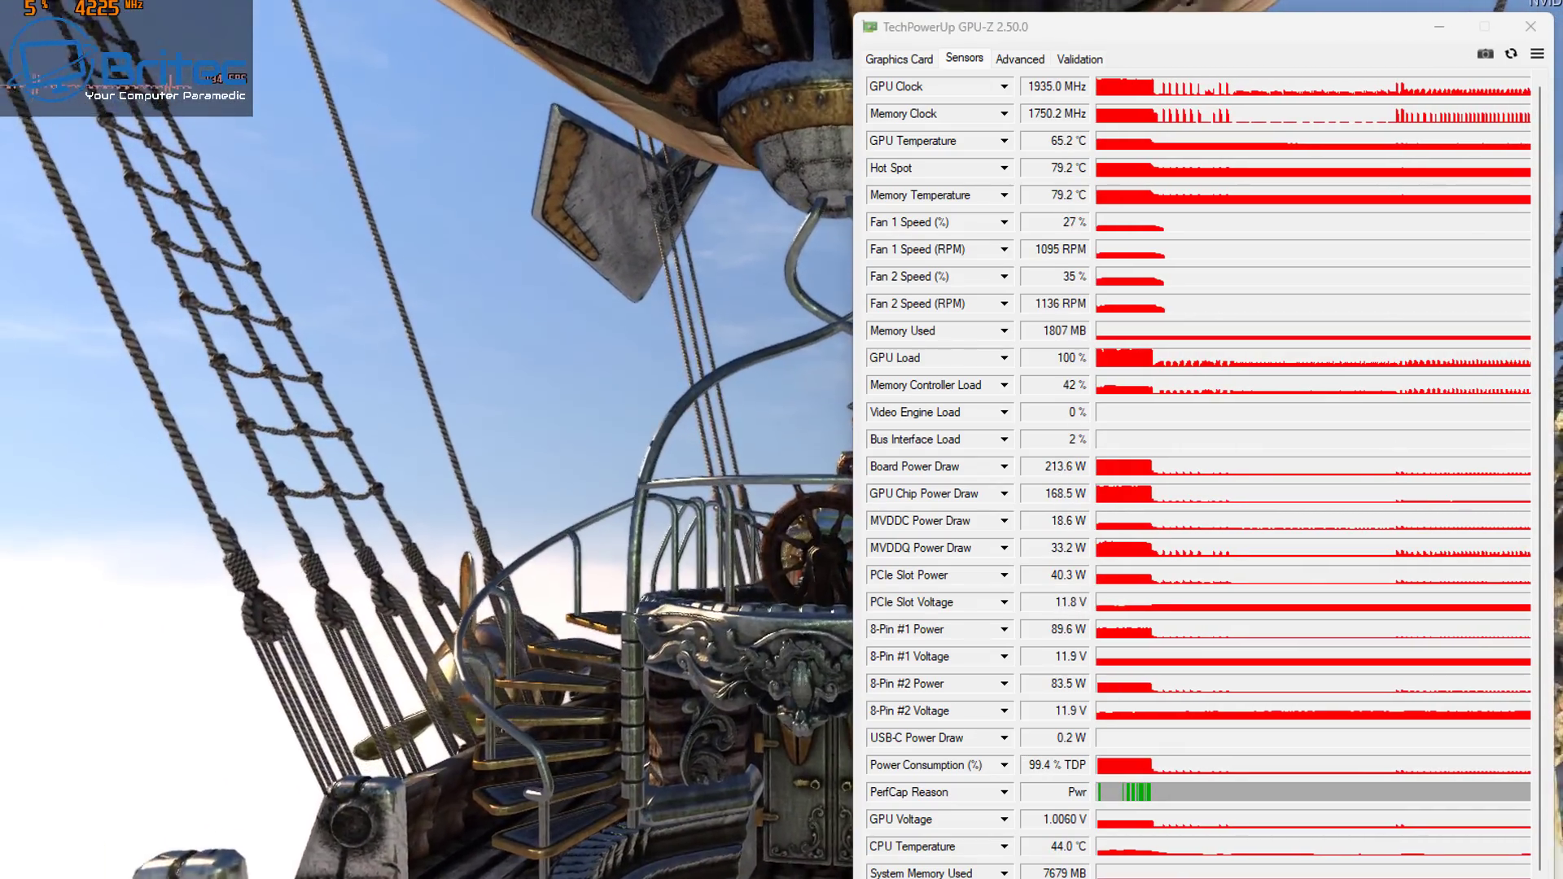
# Exit Heaven with Esc and apply the lowered power and temperature limits in Afterburner.
pyautogui.press('Escape')
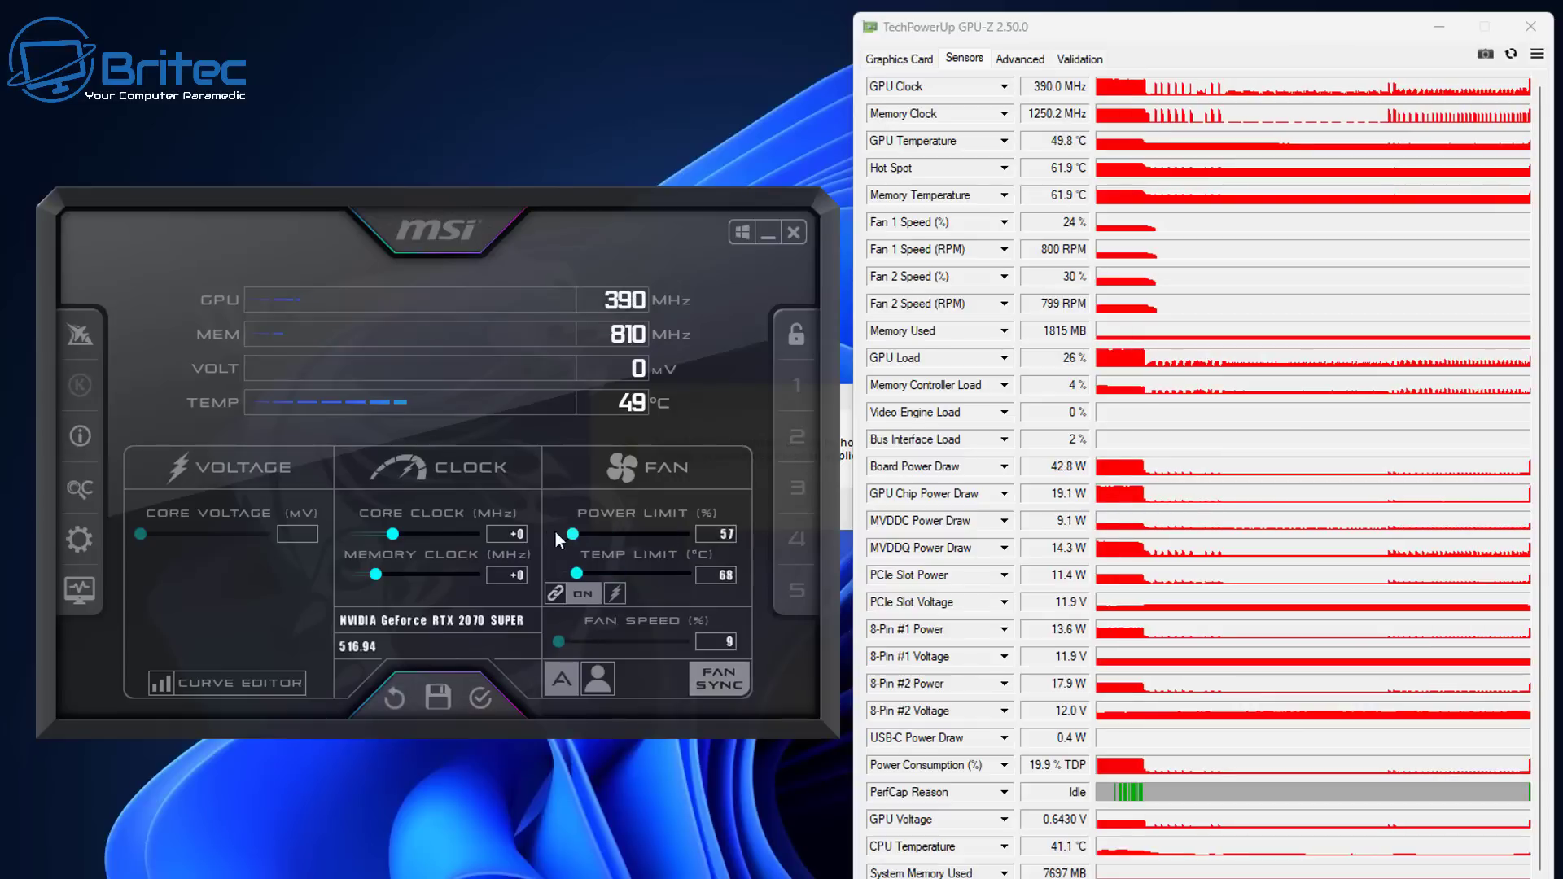
pyautogui.click(480, 697)
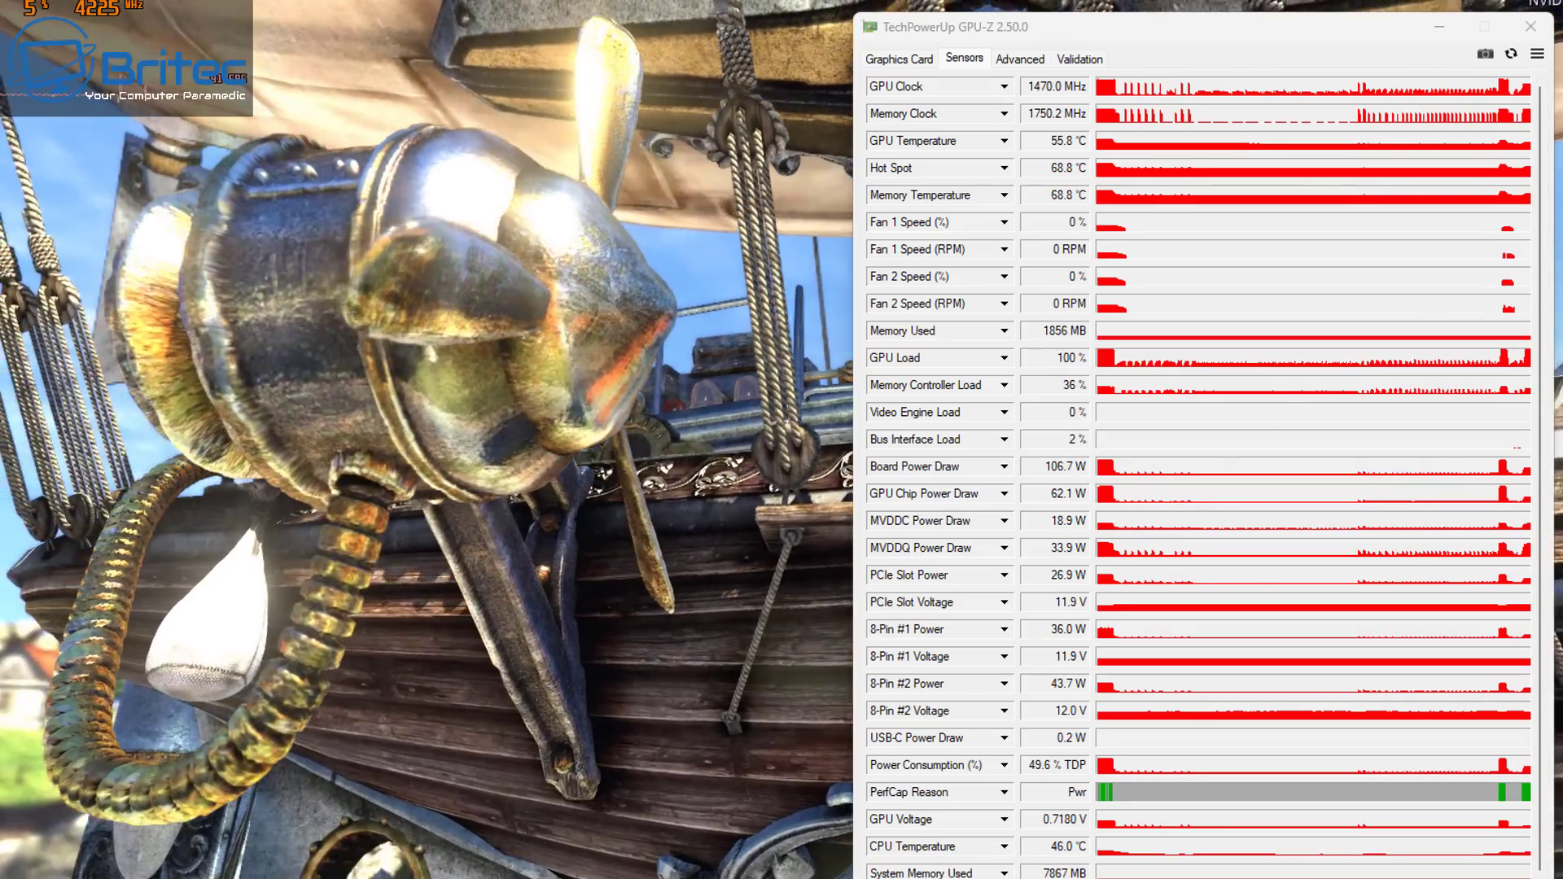
# Leave the fullscreen Heaven benchmark and apply the raised power and temperature limits in Afterburner.
pyautogui.press('Escape')
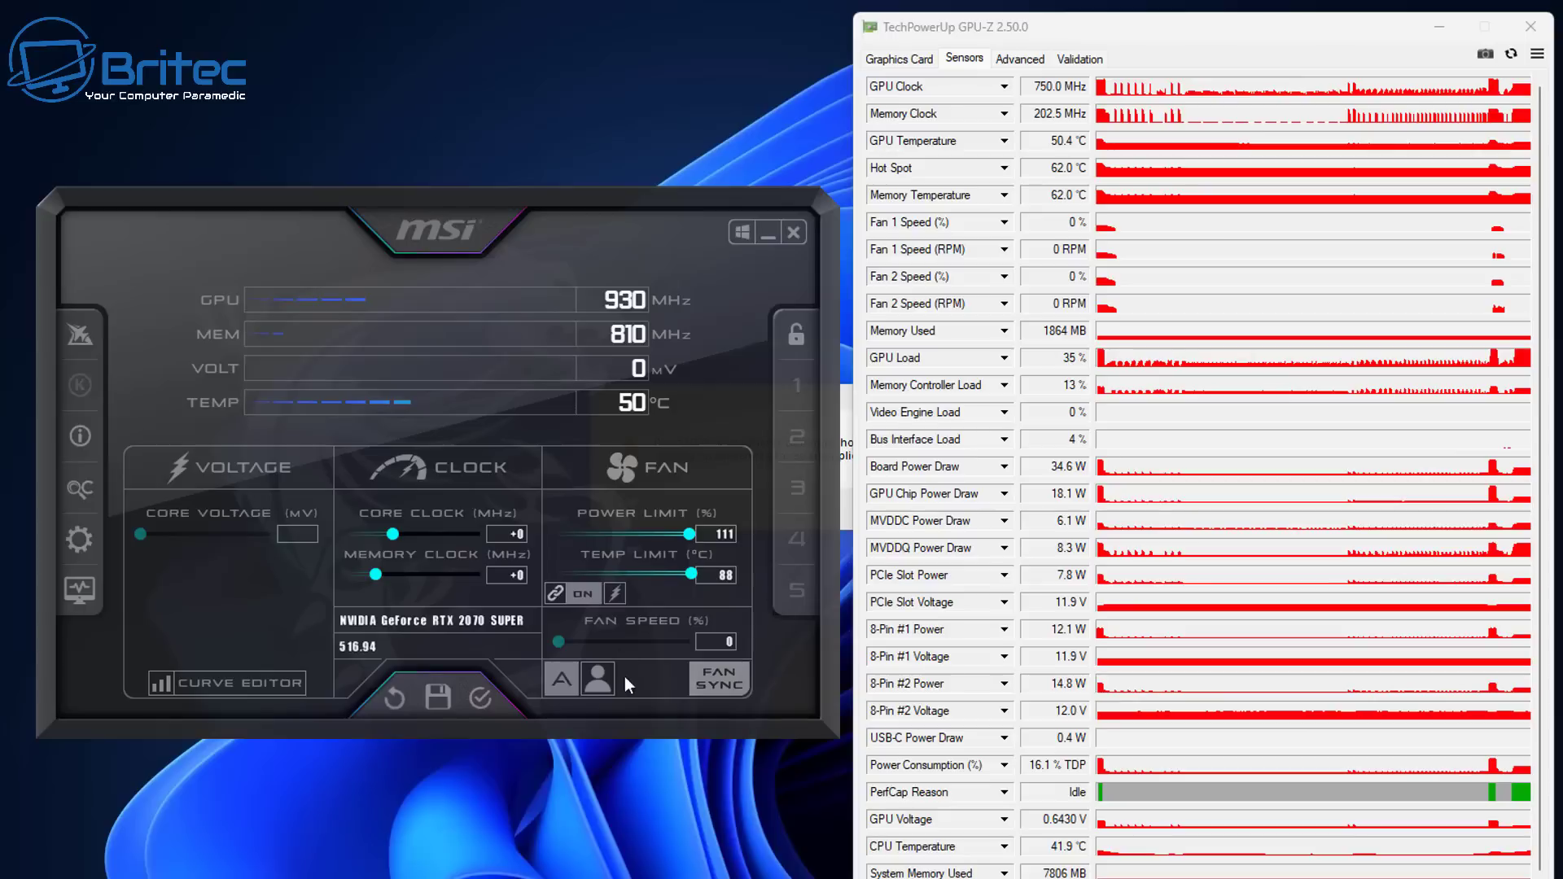
pyautogui.click(482, 698)
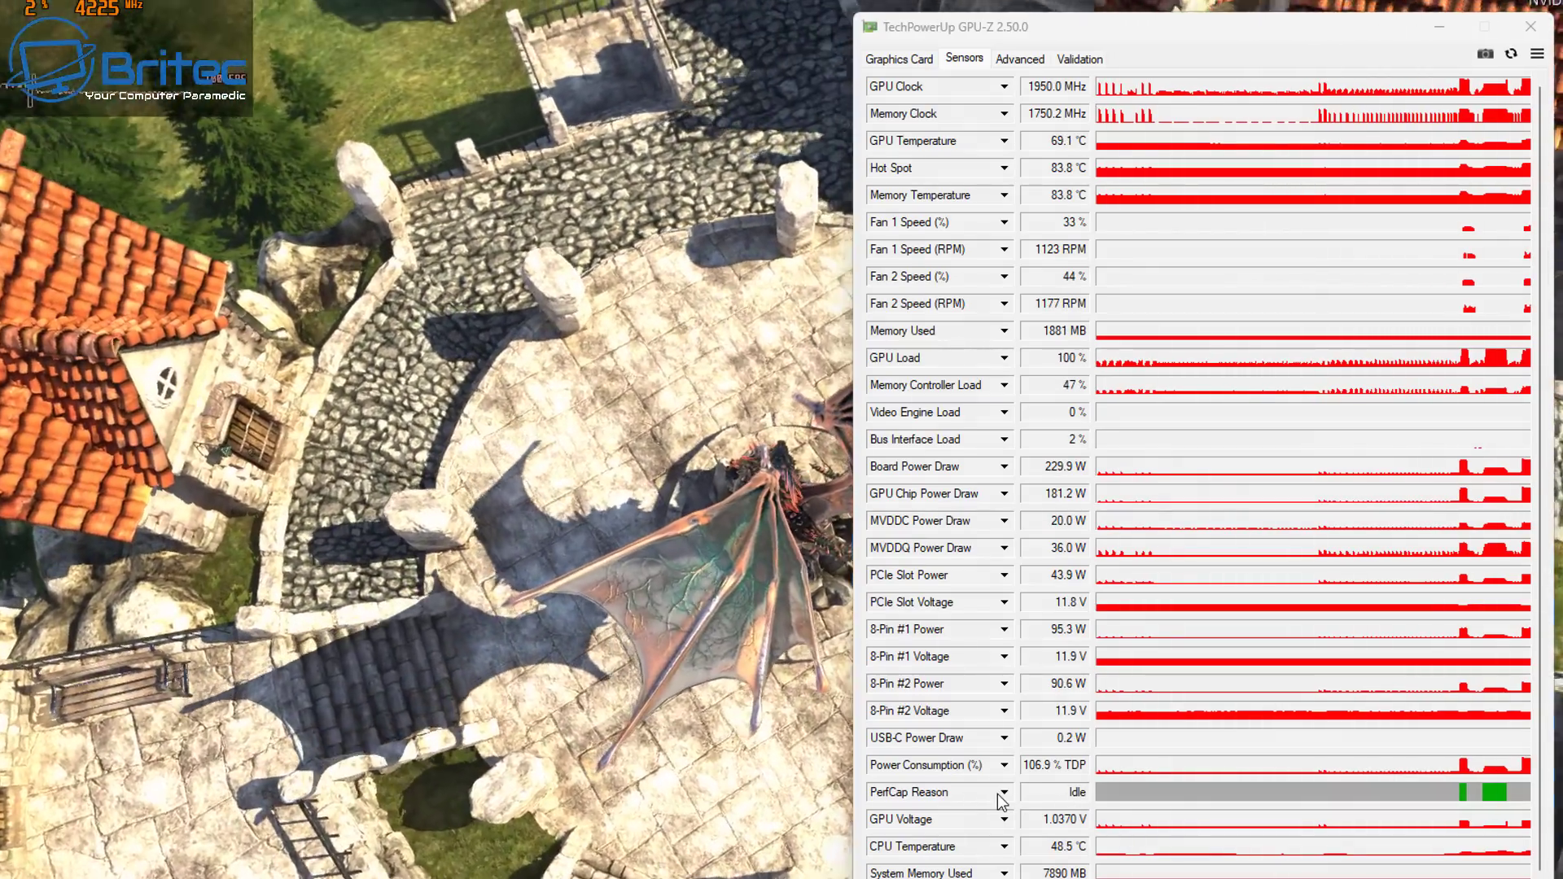
# Bring up the PerfCap Reason sensor's display options, then dismiss them unchanged.
pyautogui.rightClick(998, 794)
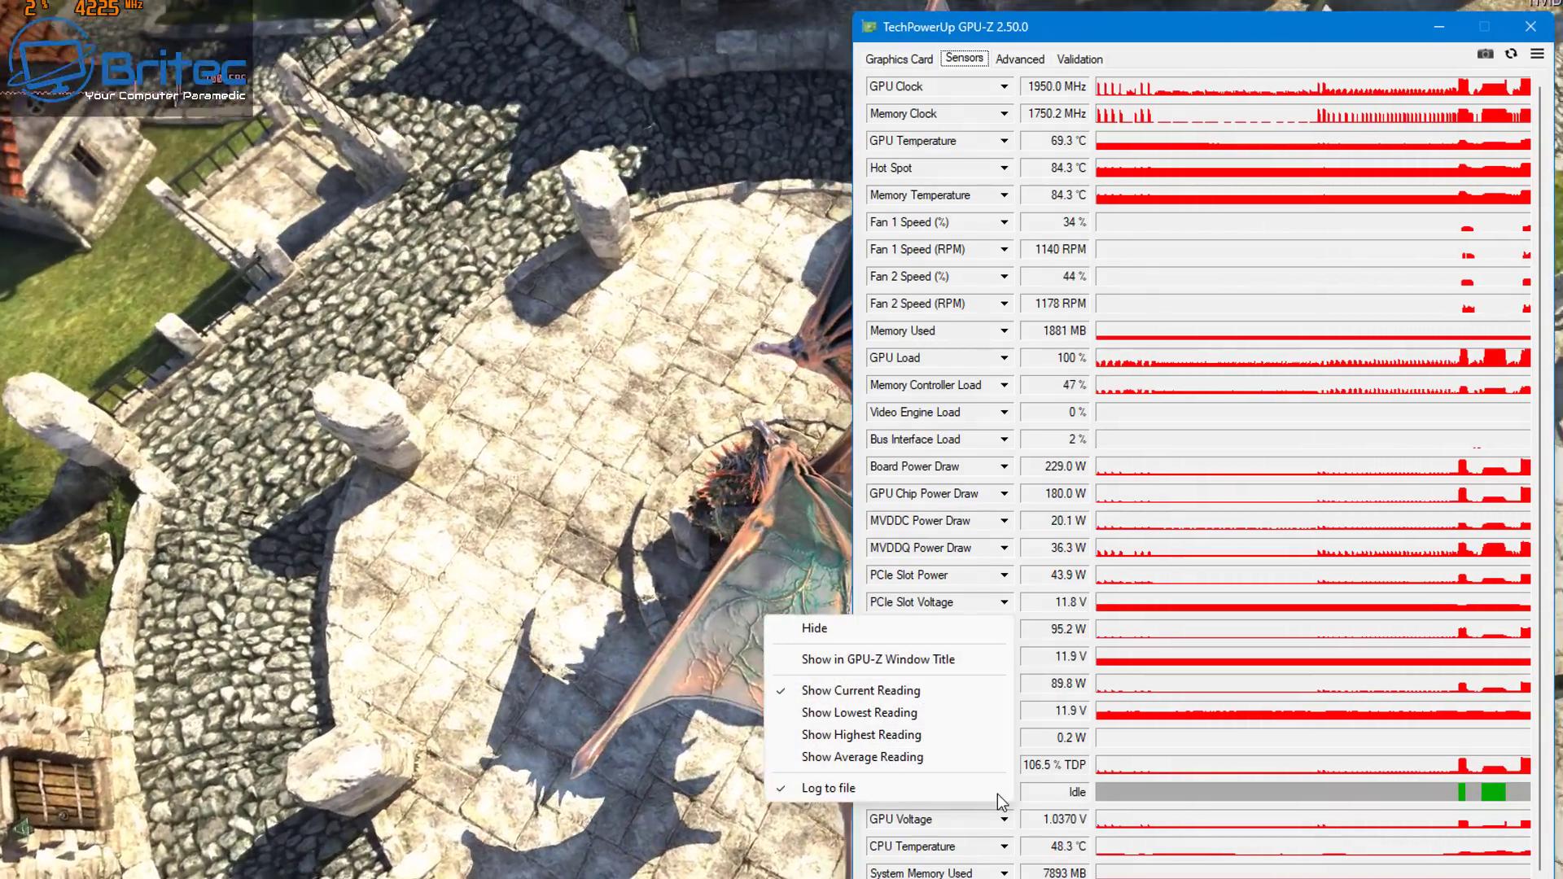
pyautogui.click(998, 793)
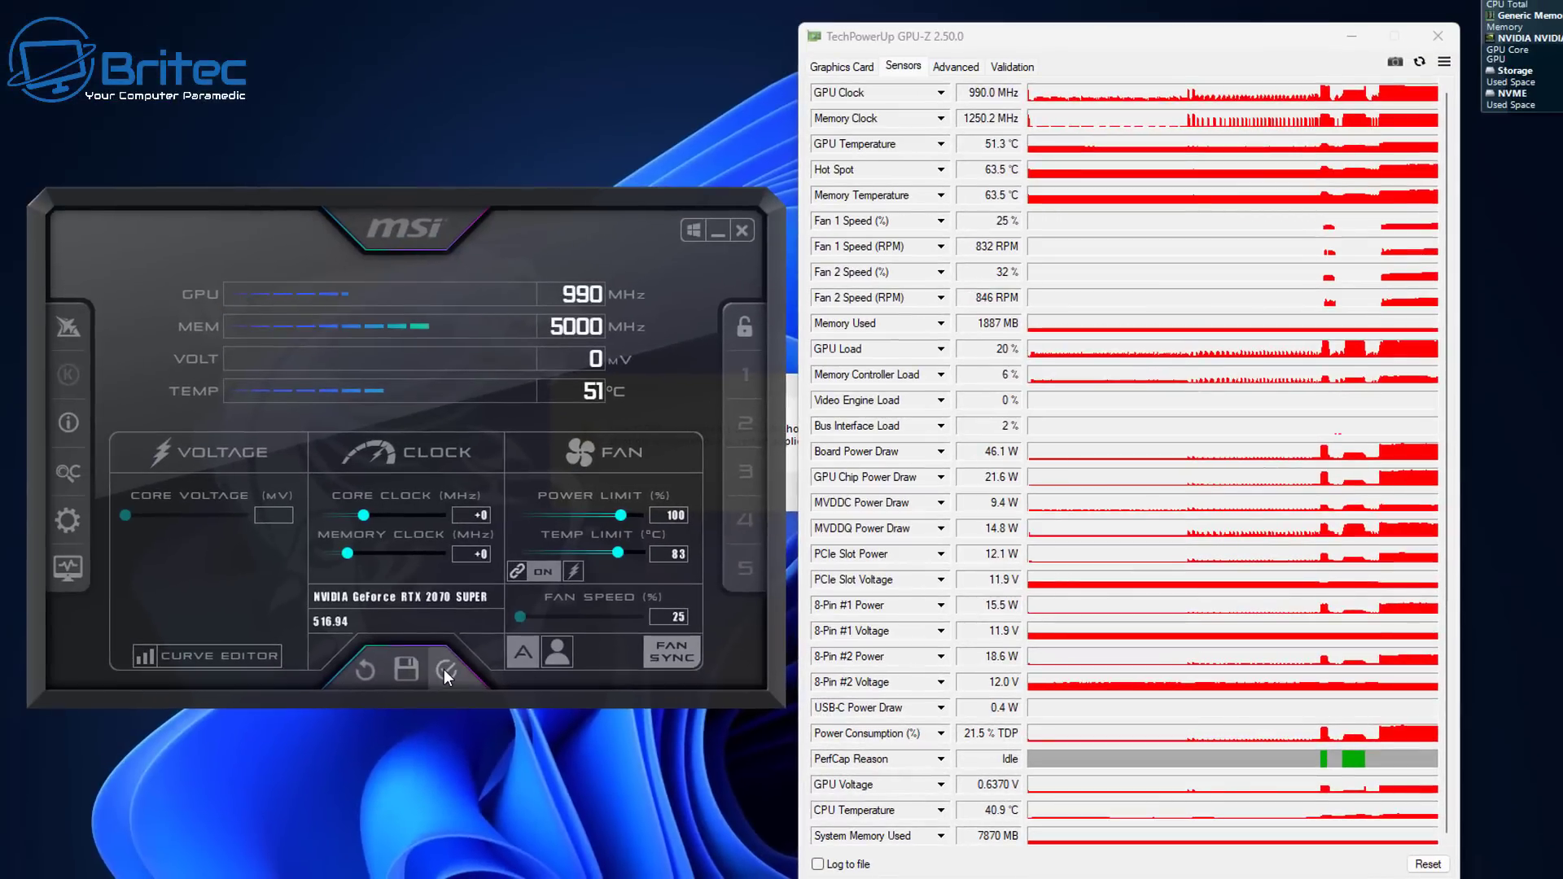
# Set the power limit to its 111% maximum, apply it, and close the full-screen benchmark.
pyautogui.click(445, 672)
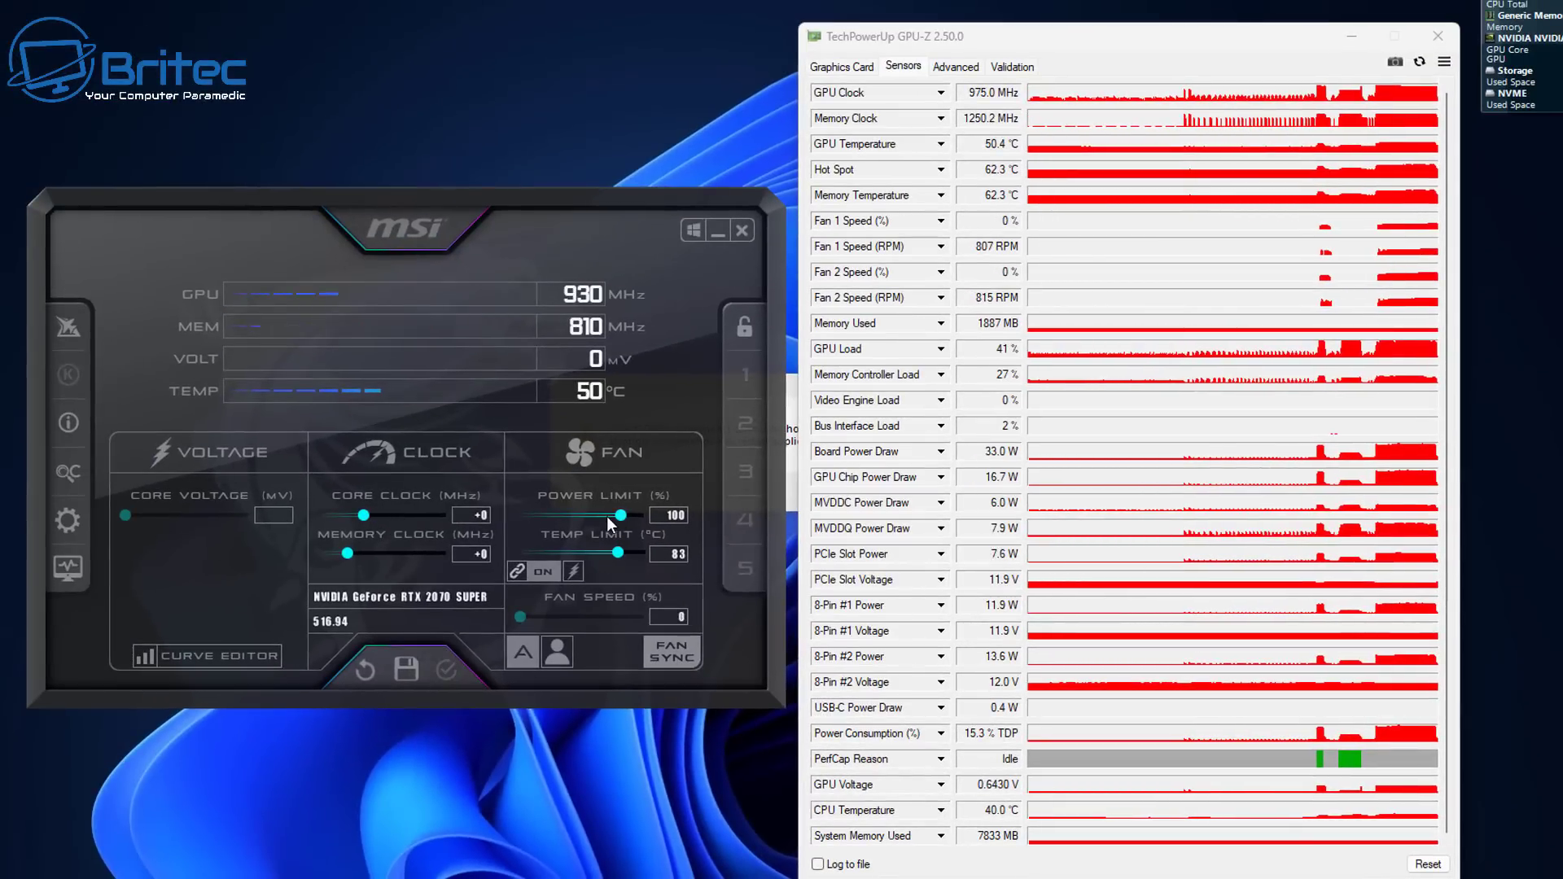
pyautogui.moveTo(620, 515); pyautogui.dragTo(643, 515)
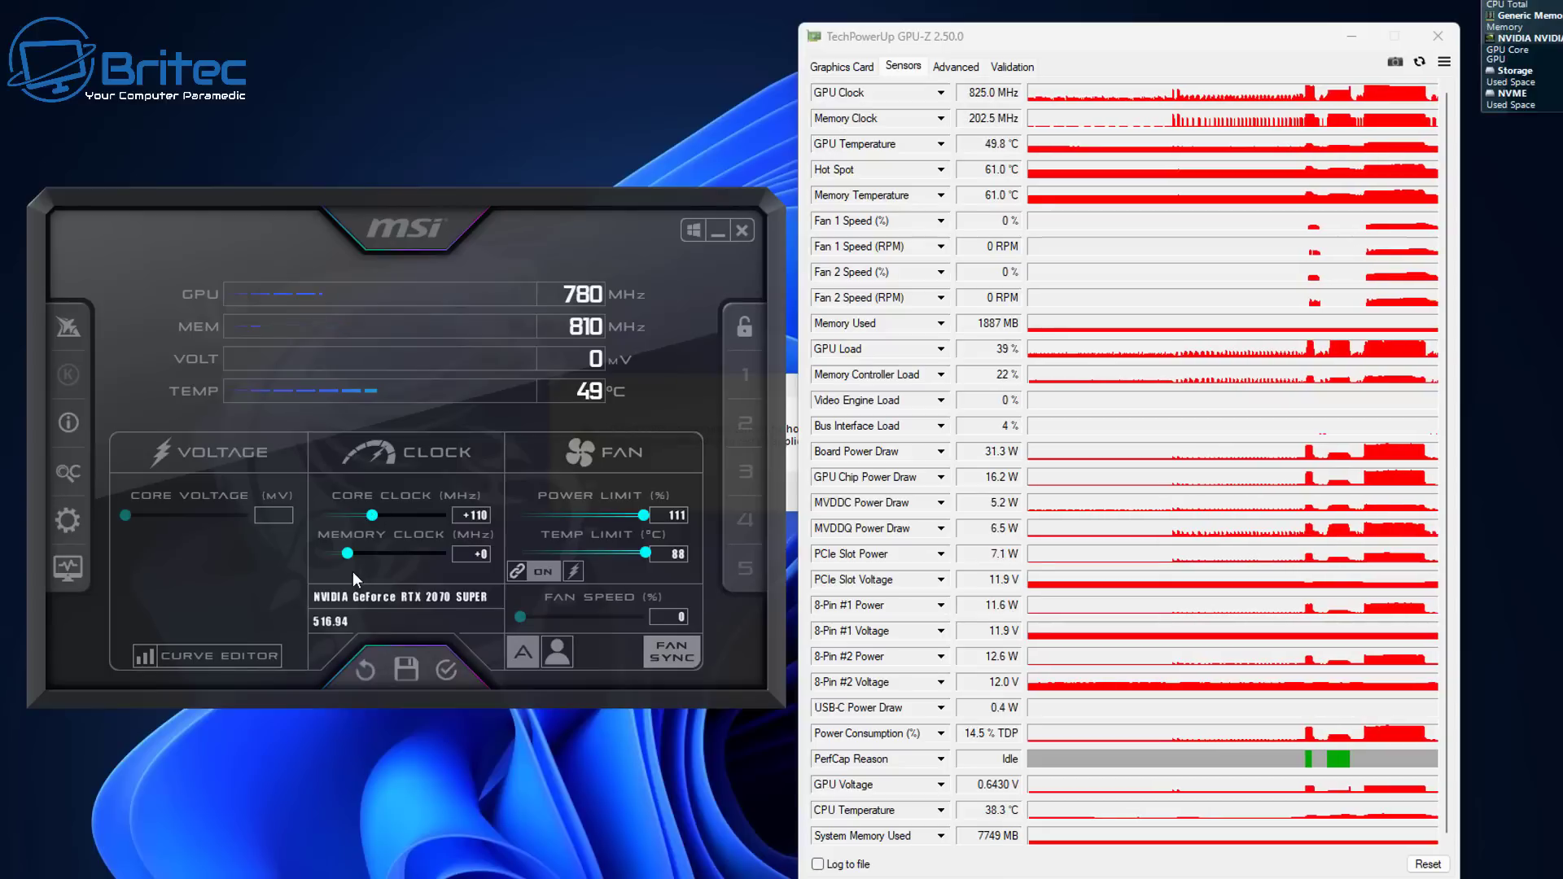
pyautogui.click(446, 670)
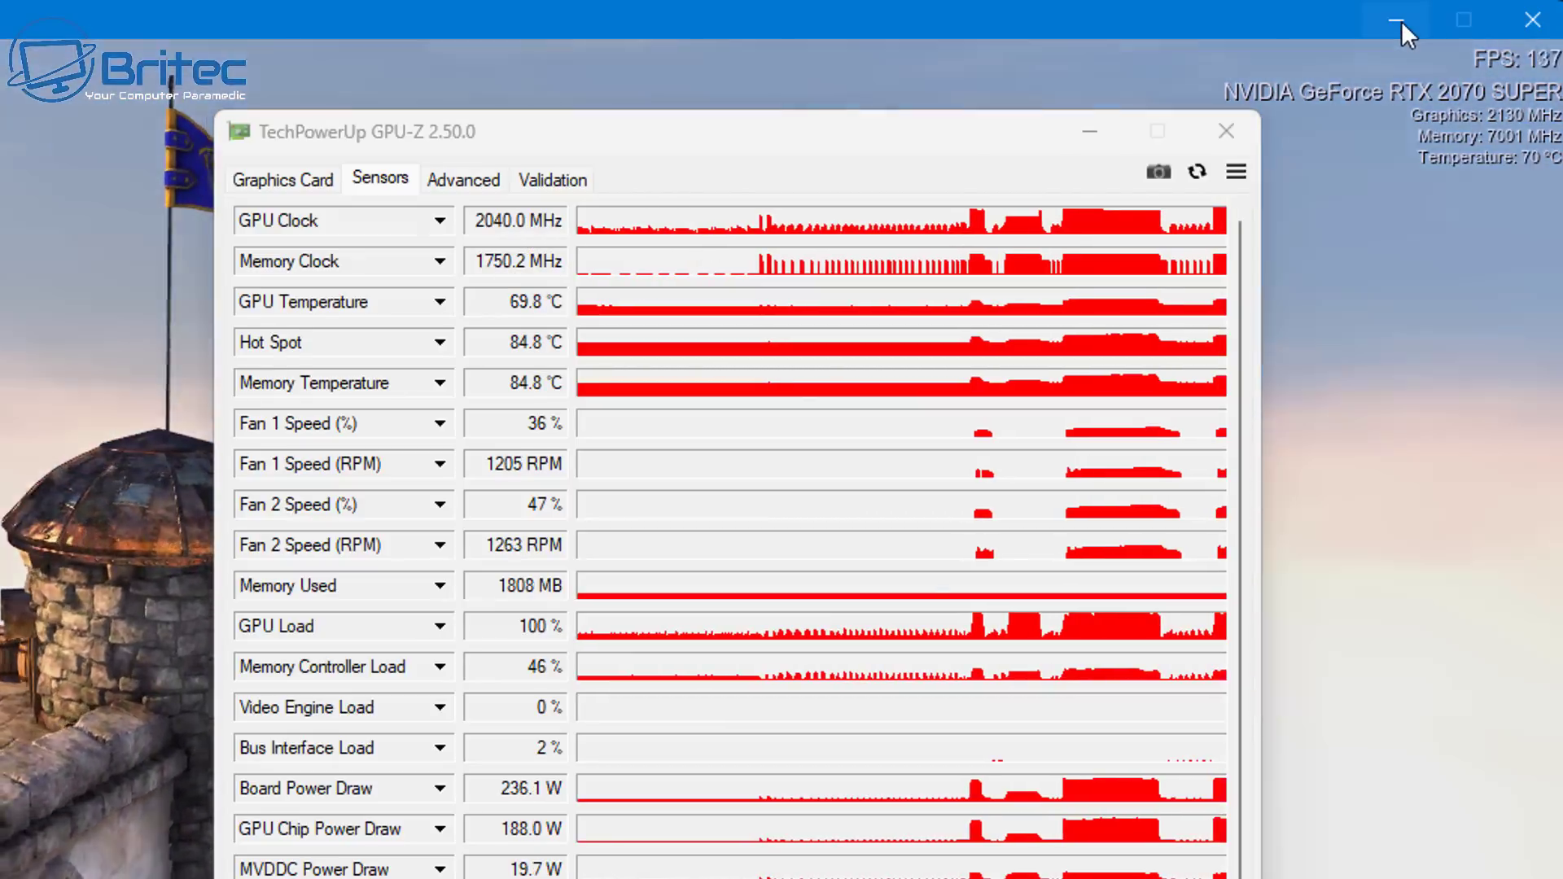
pyautogui.click(1401, 21)
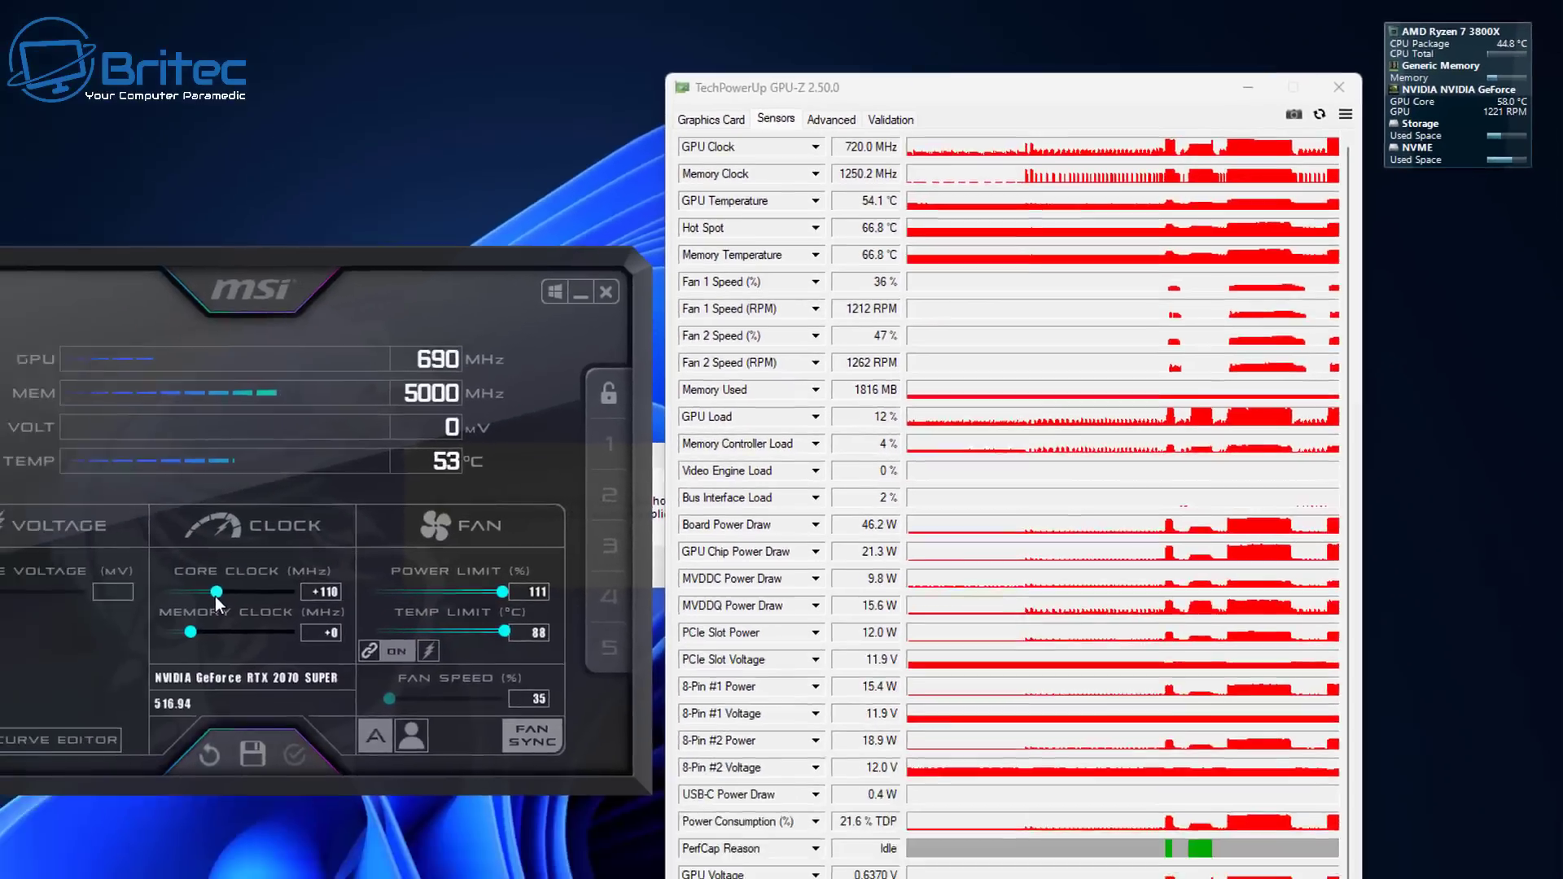
# Lower the core clock offset from +110 to a negative value.
pyautogui.moveTo(365, 533)
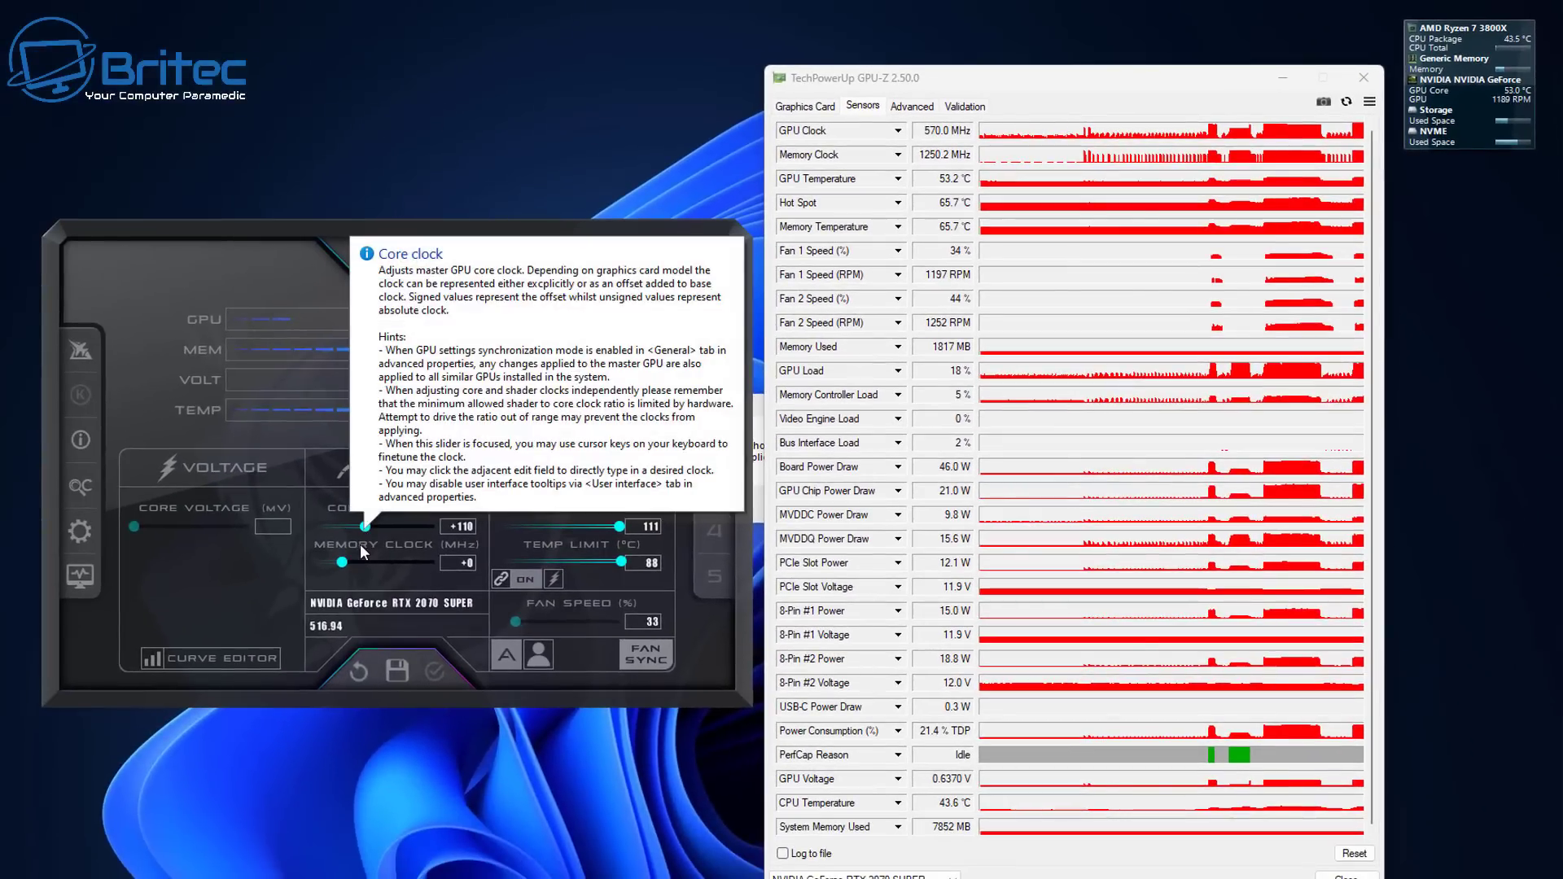
pyautogui.moveTo(365, 527); pyautogui.dragTo(319, 530)
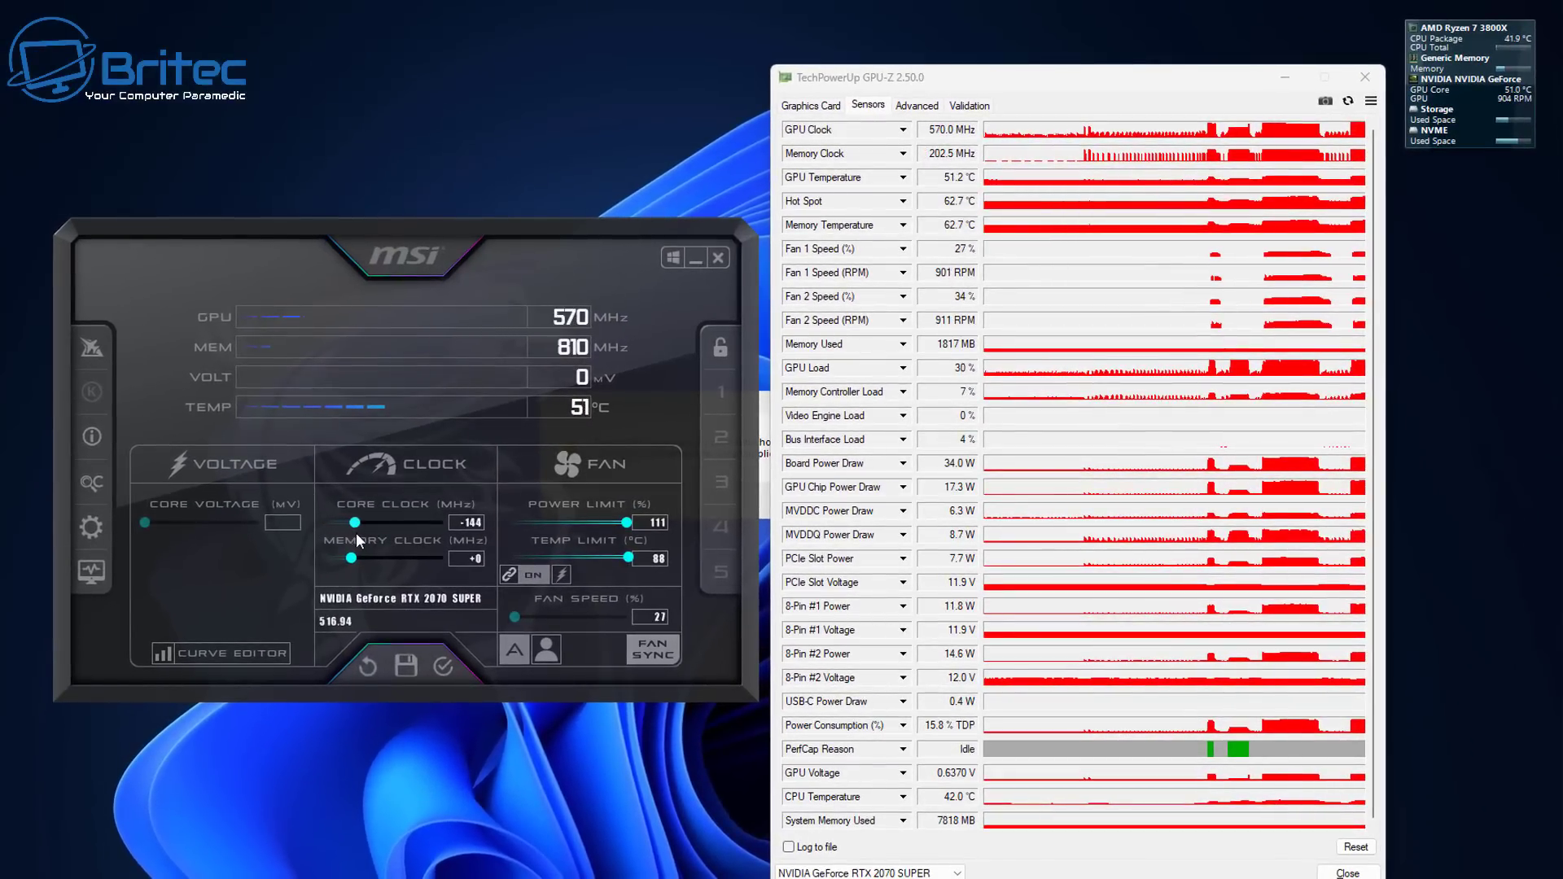
pyautogui.moveTo(369, 544); pyautogui.dragTo(368, 548)
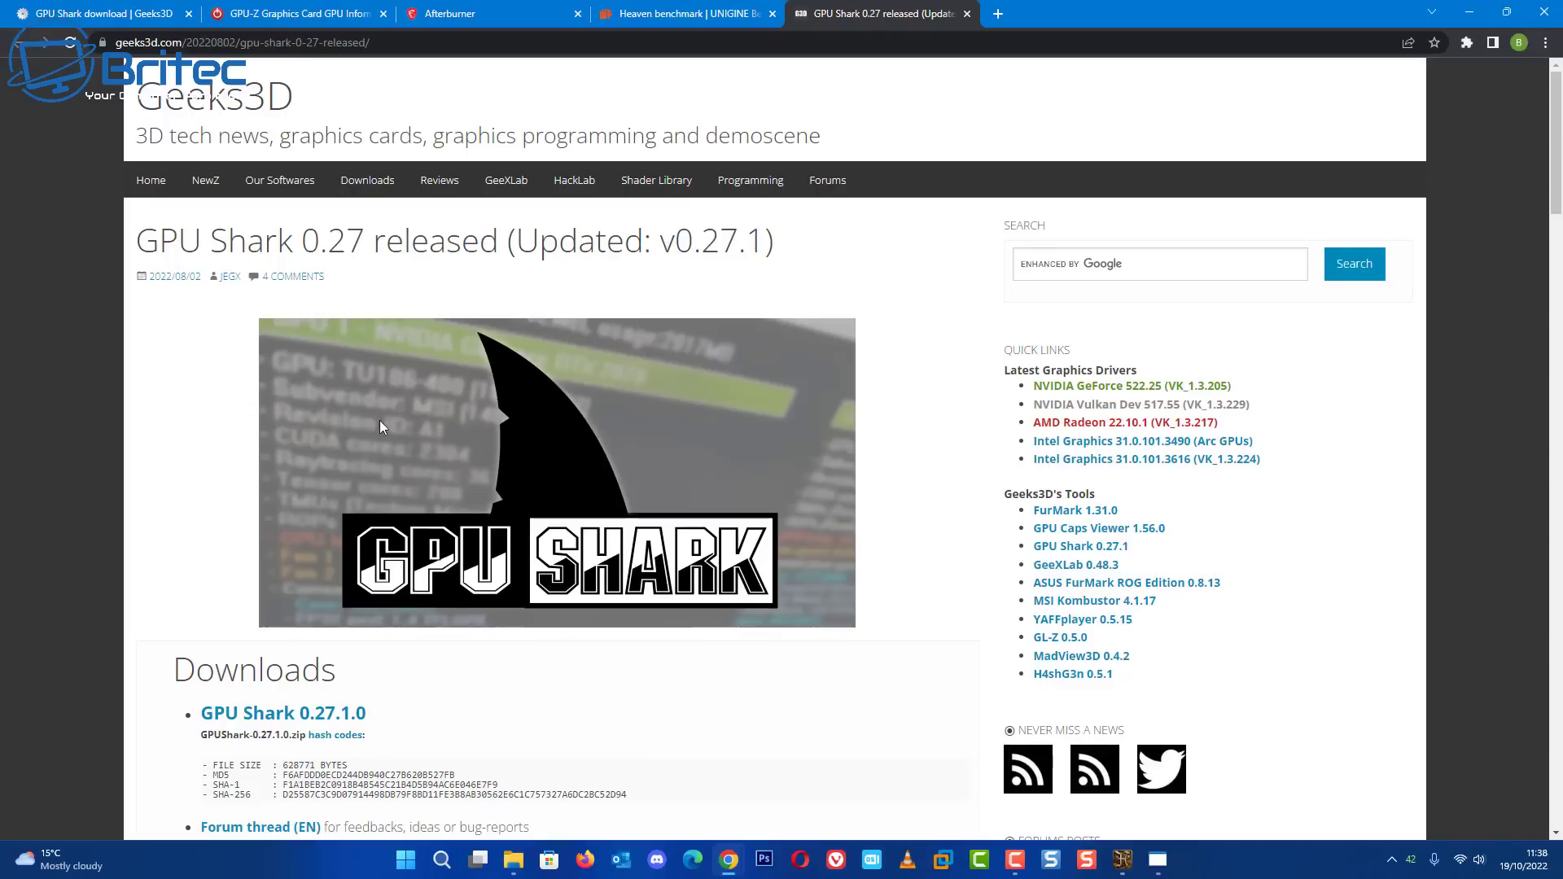
# Download the GPU Shark 0.27.1.0 zip from Geeks3D and open it from the download shelf.
pyautogui.scroll(-2, 377, 426)
pyautogui.click(313, 554)
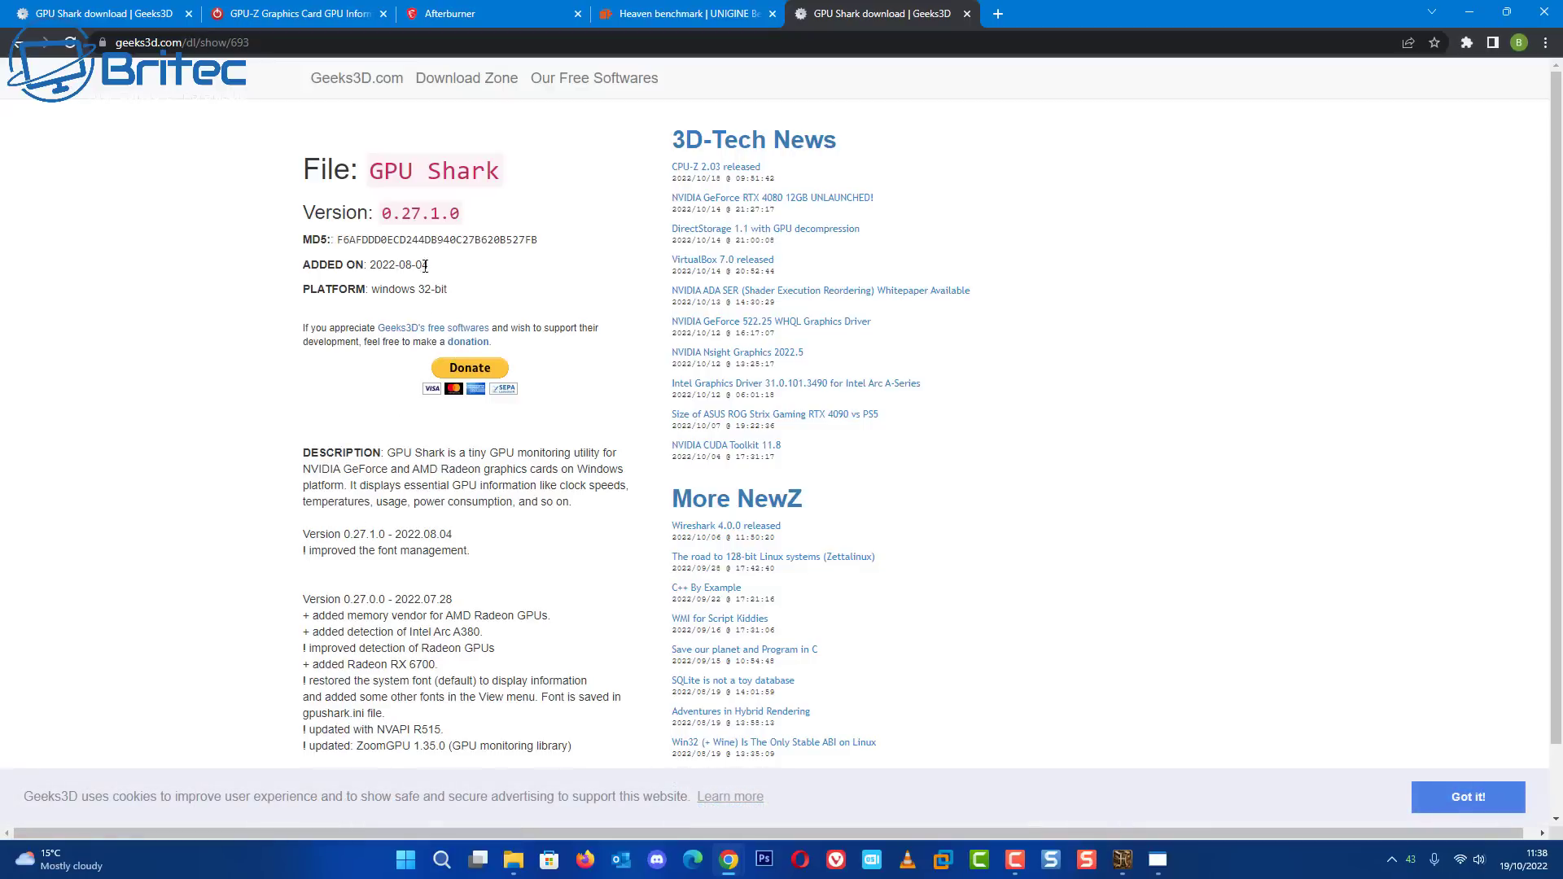
pyautogui.click(437, 380)
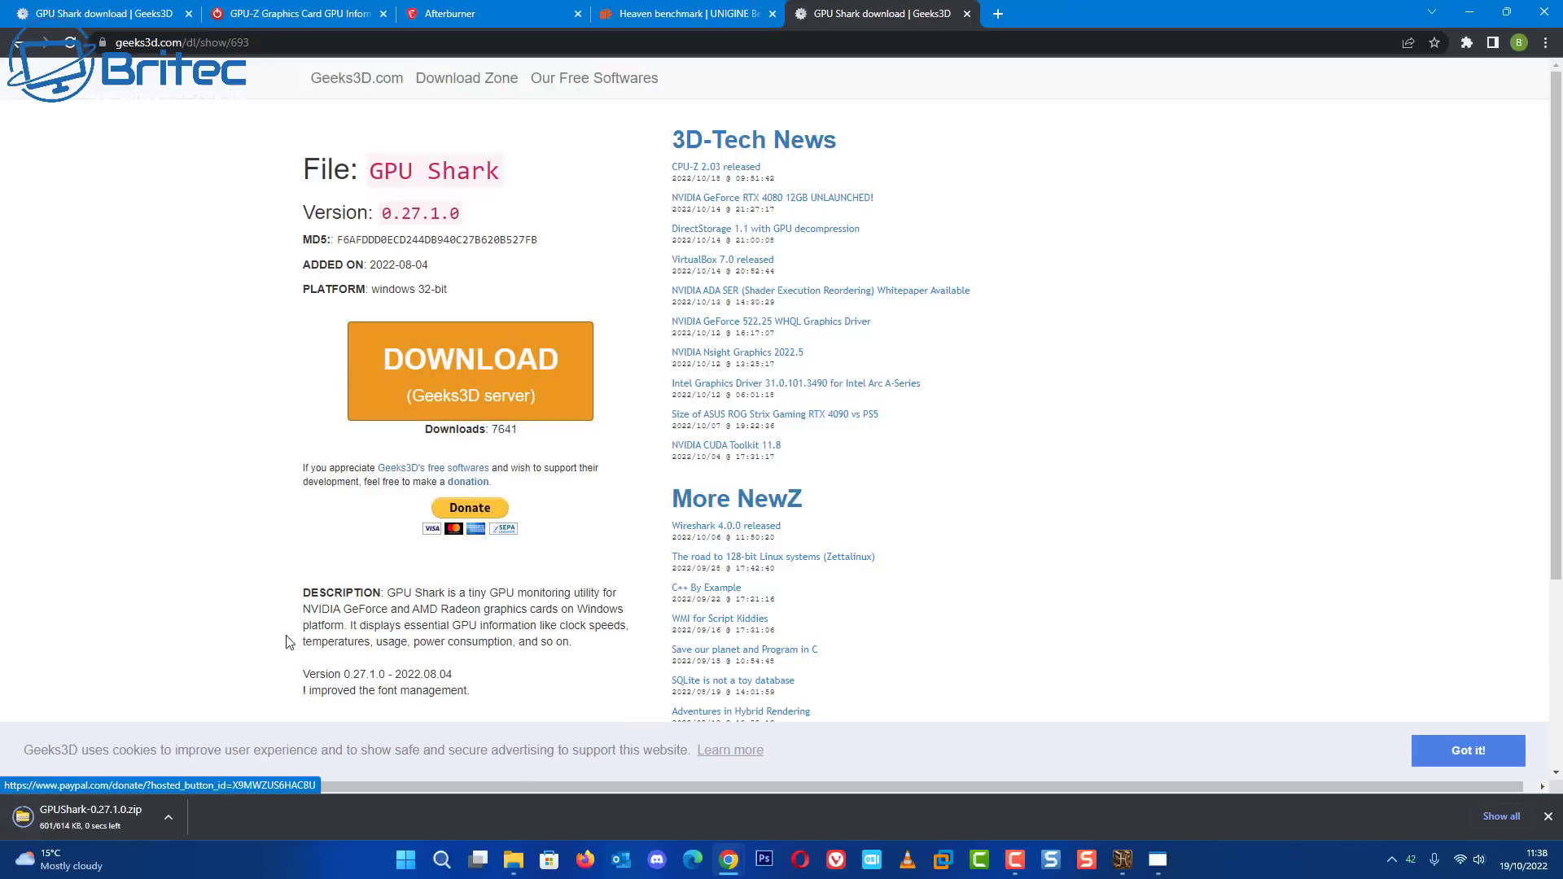
pyautogui.click(101, 817)
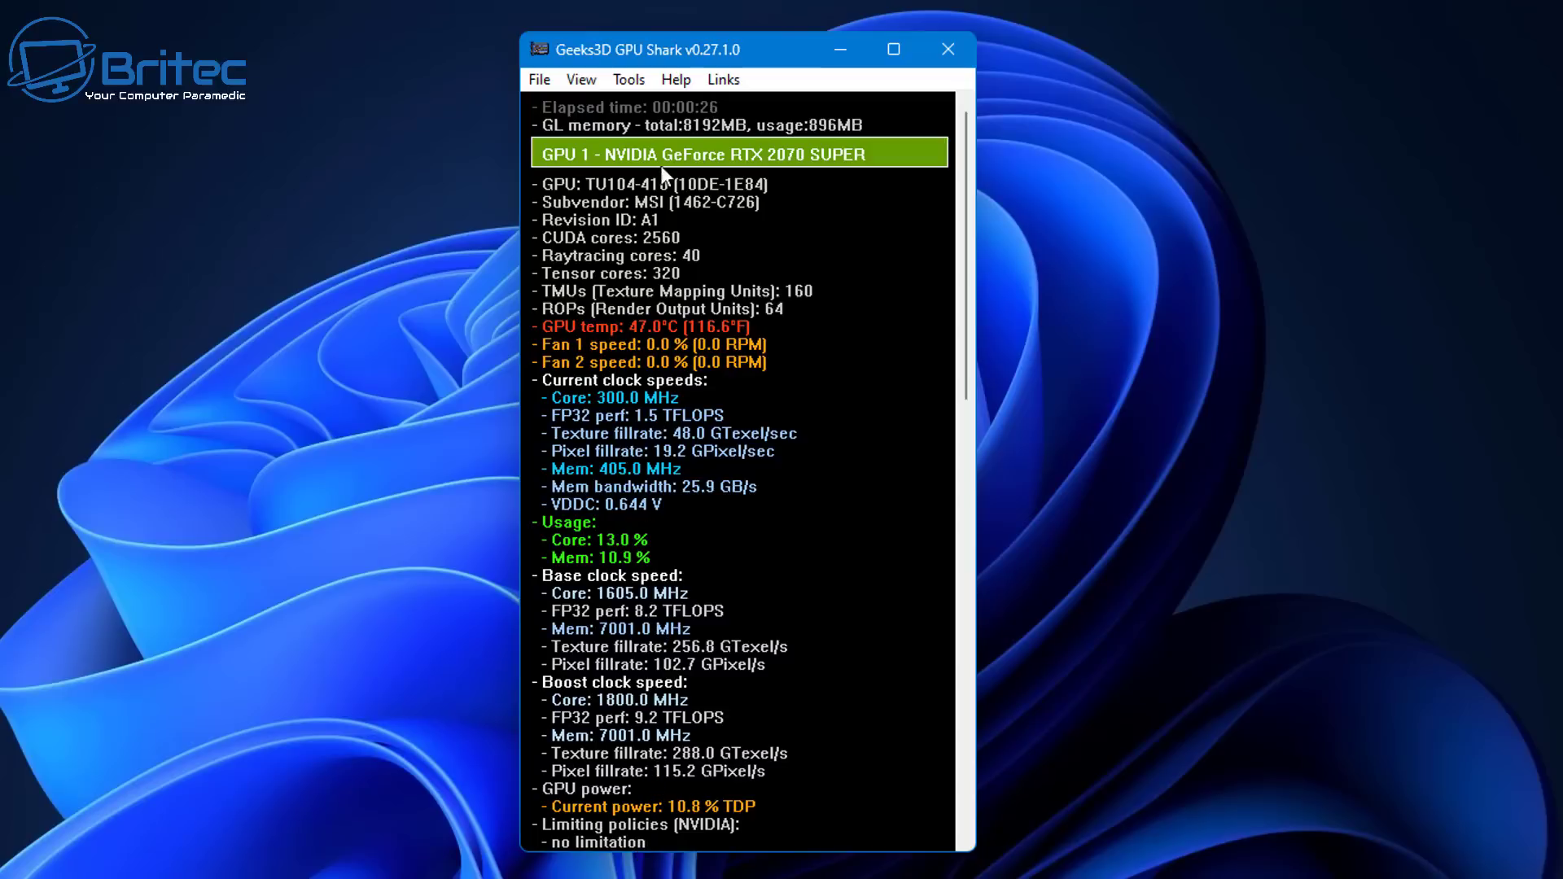
pyautogui.click(578, 81)
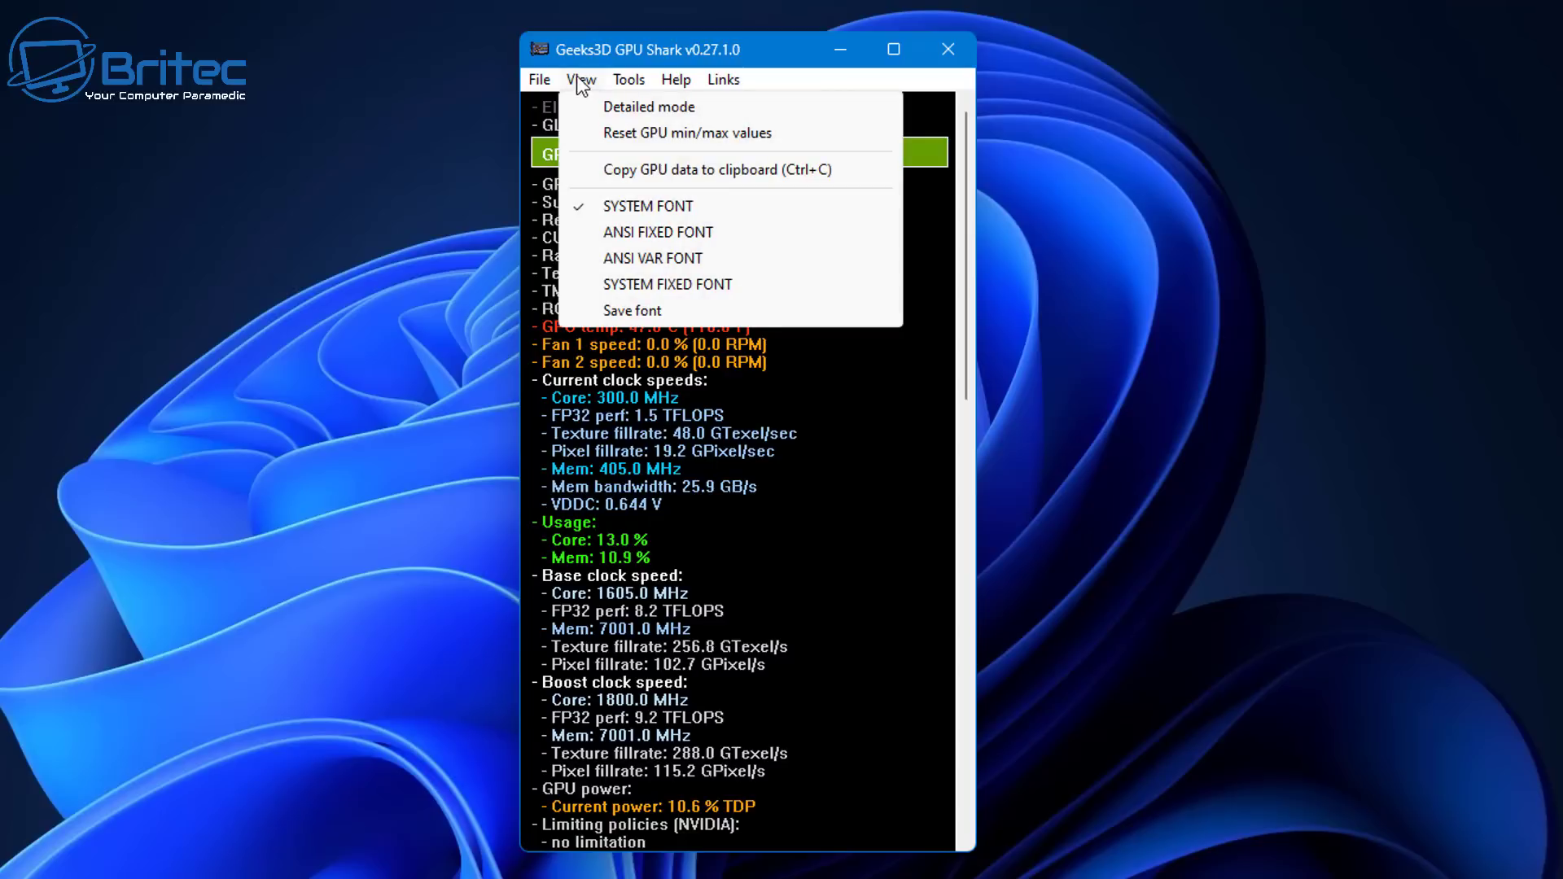
pyautogui.moveTo(632, 82)
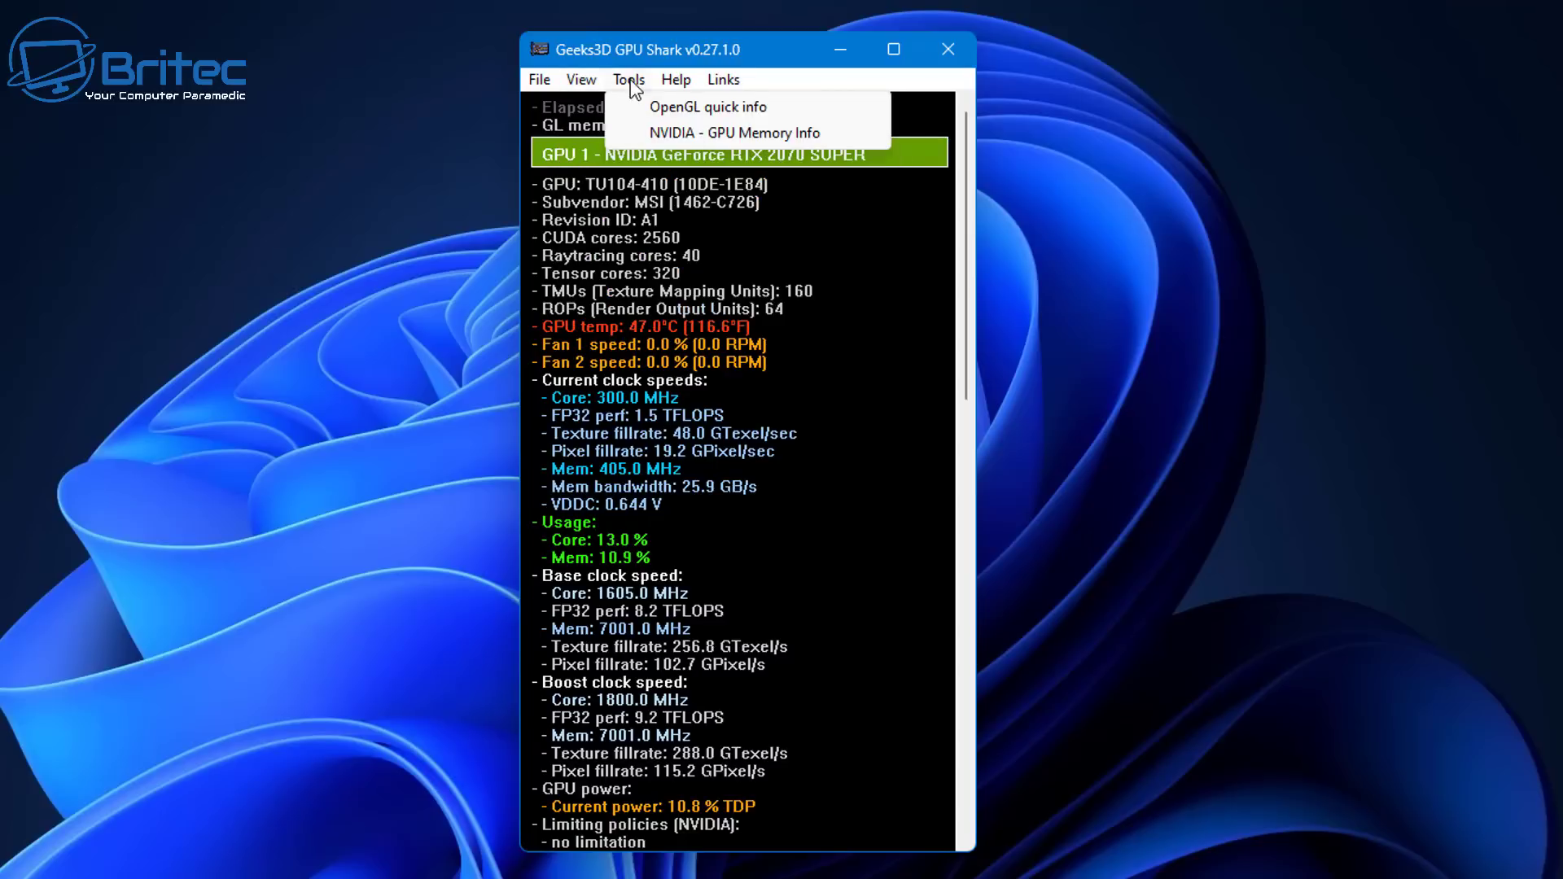
pyautogui.moveTo(717, 93)
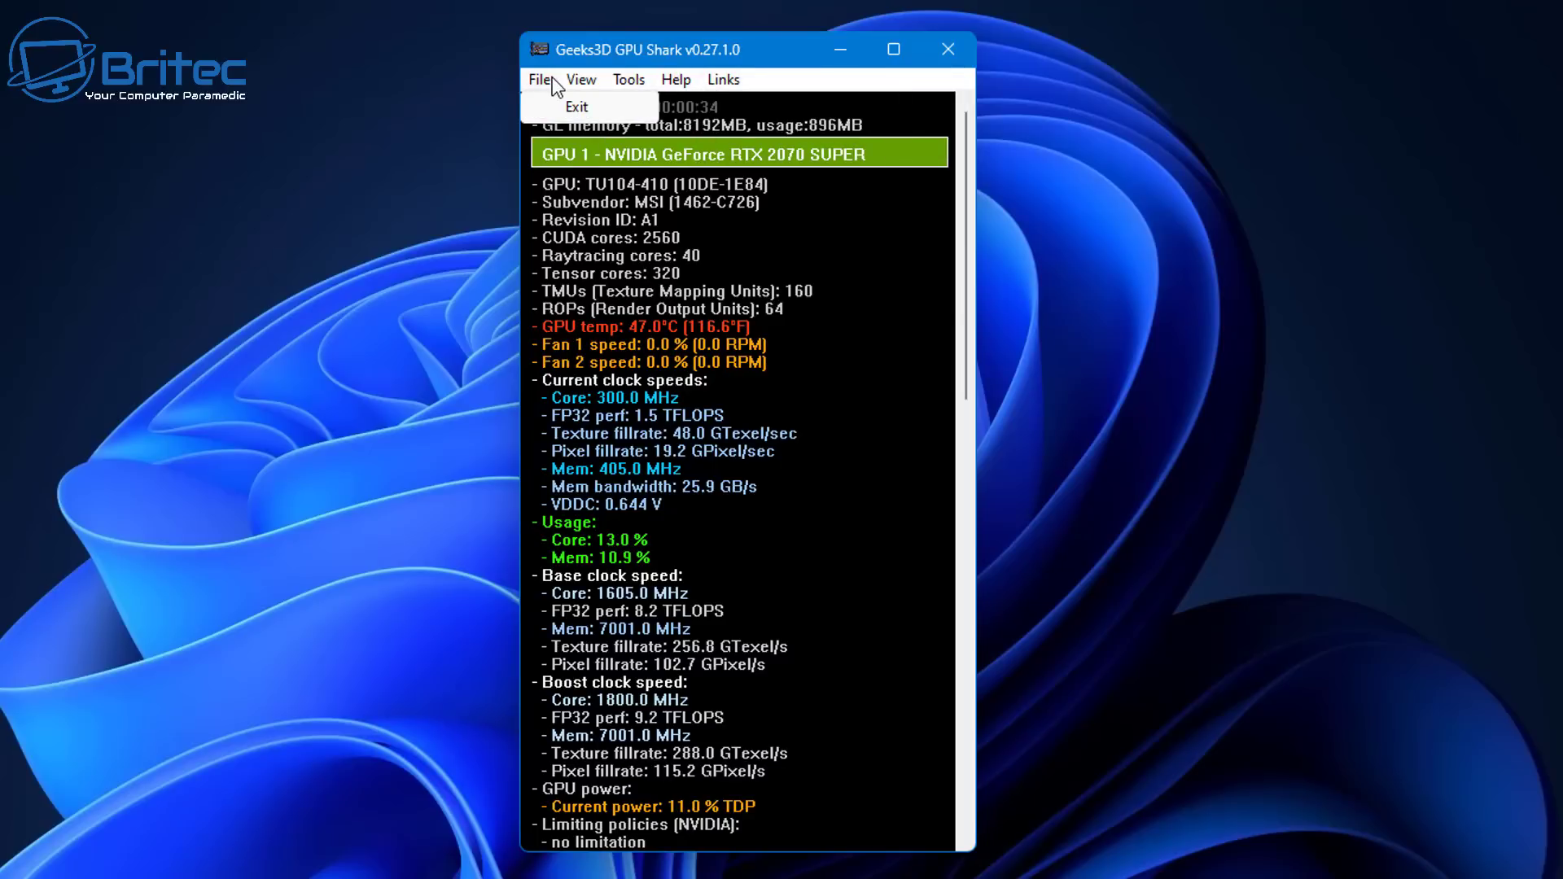
pyautogui.click(680, 689)
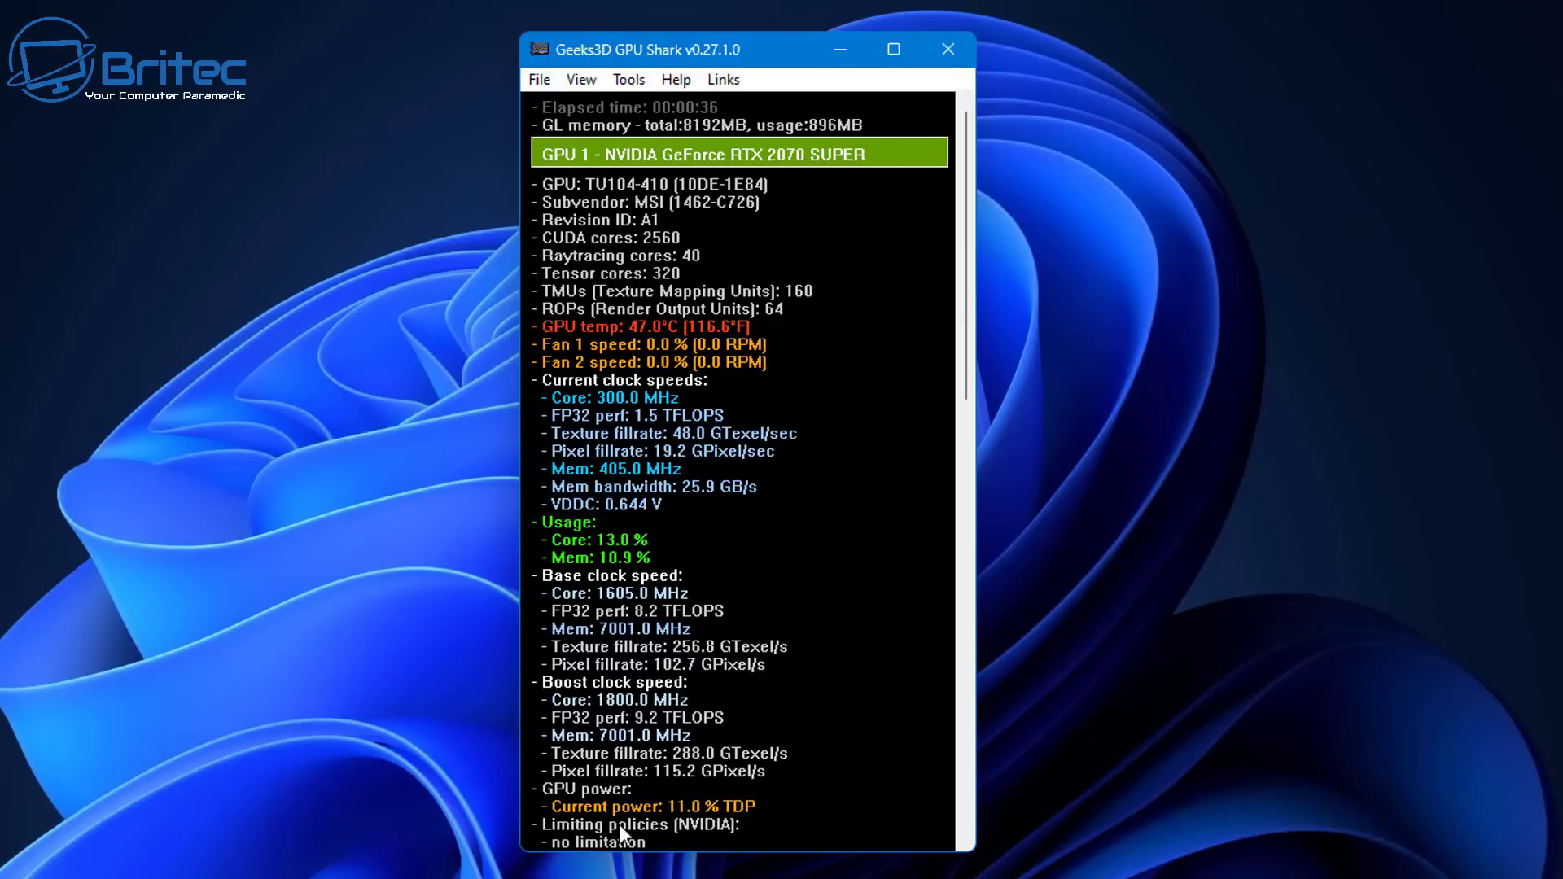
# Close GPU Shark and every Unigine Heaven window, leaving only the desktop.
pyautogui.click(947, 49)
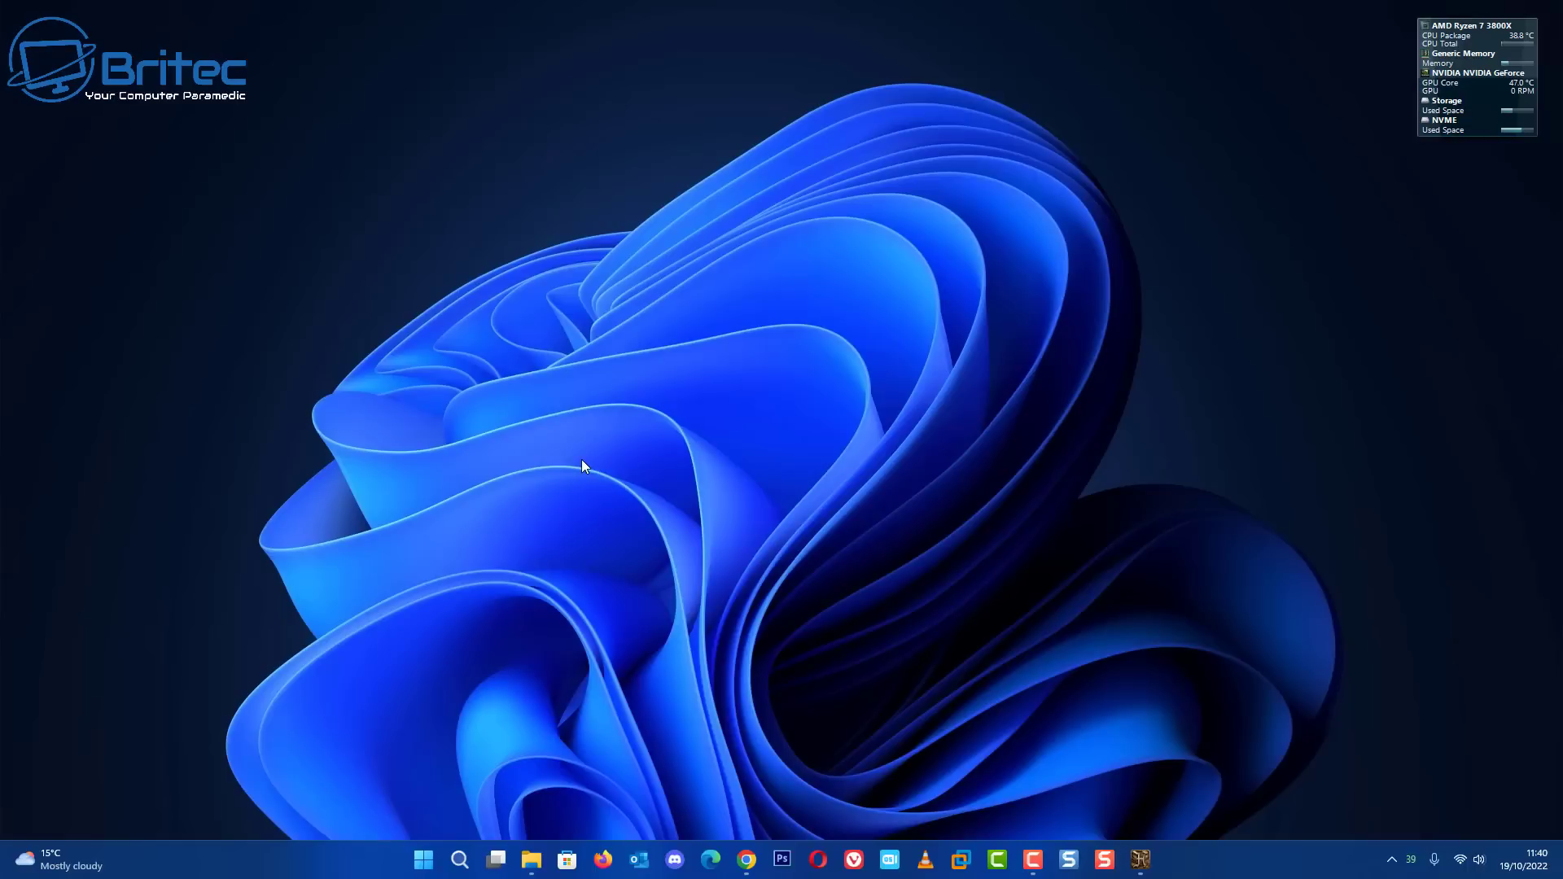
pyautogui.rightClick(1140, 859)
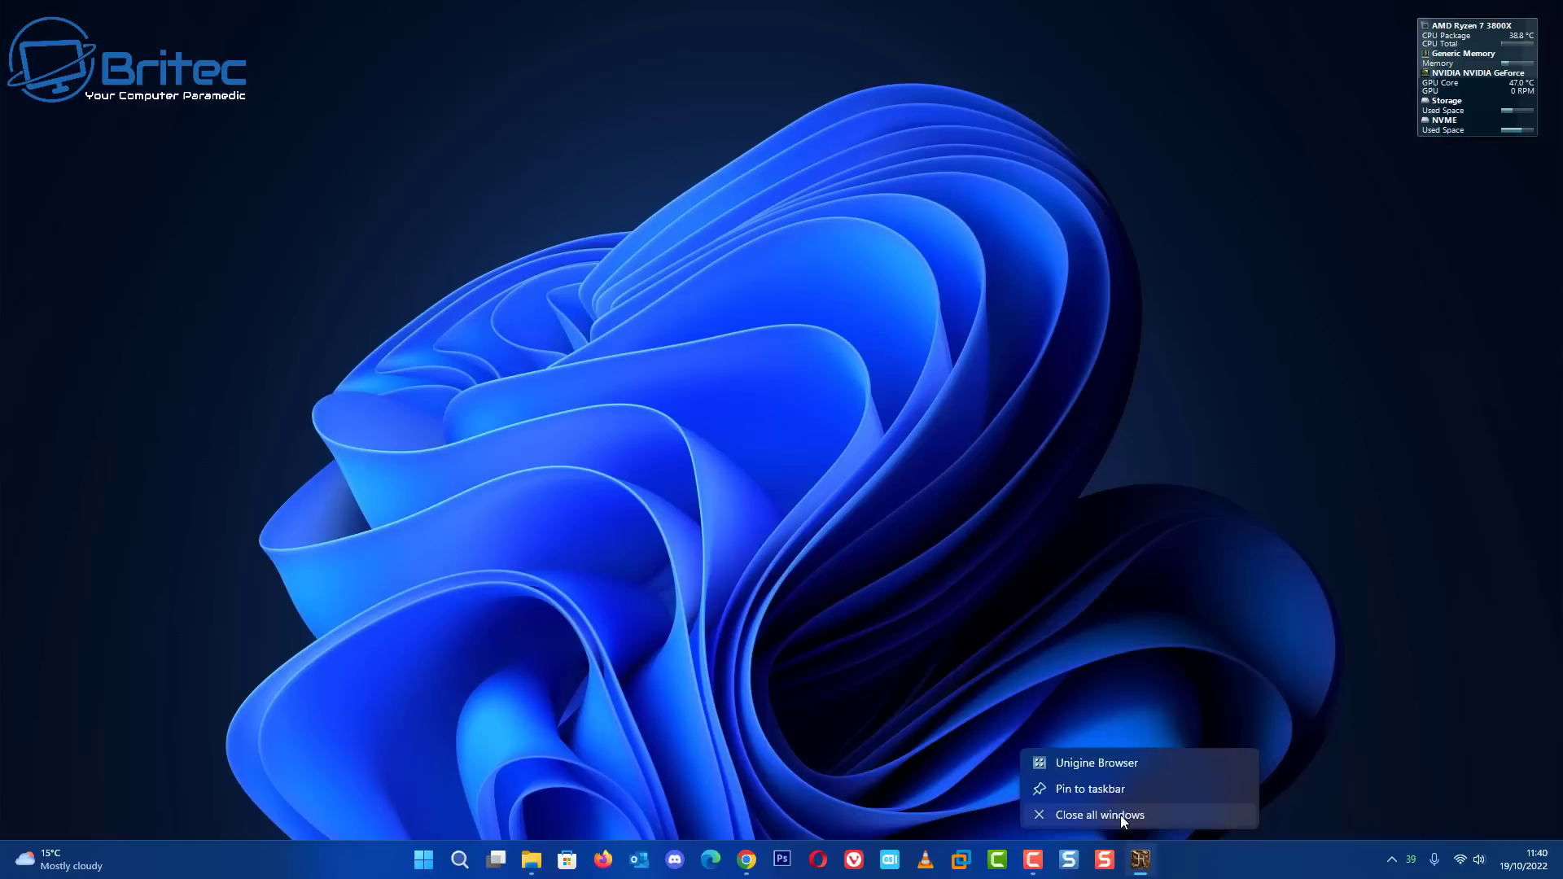
pyautogui.click(1121, 814)
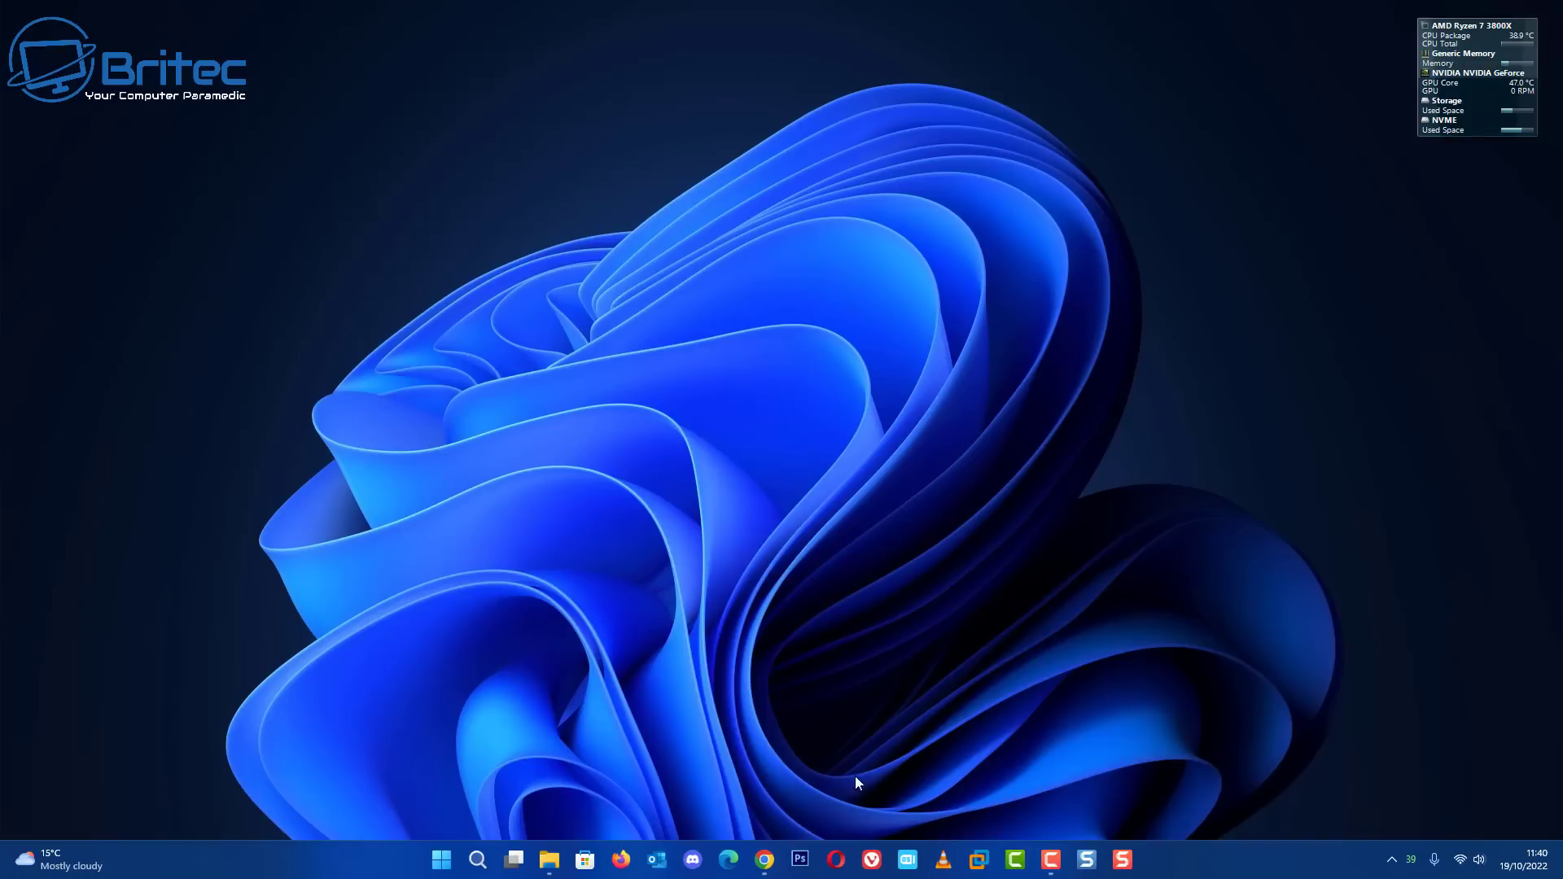